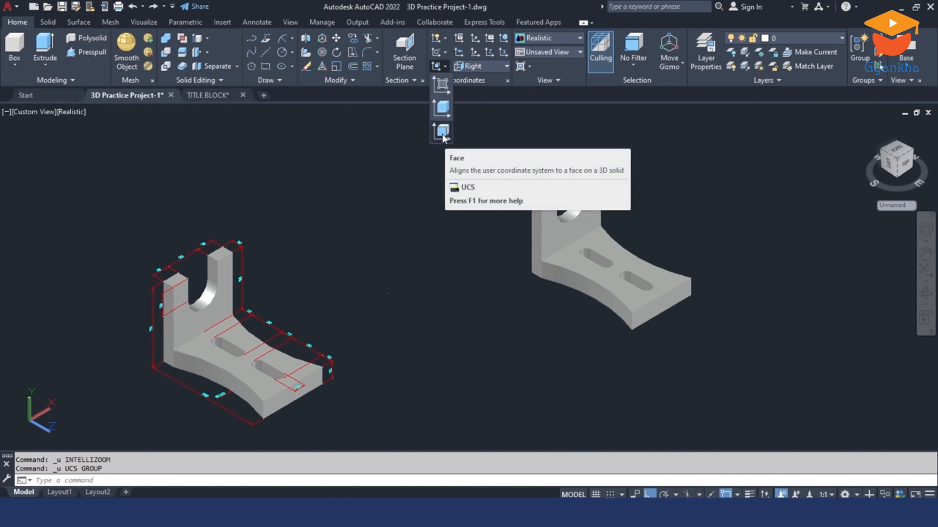
click(441, 132)
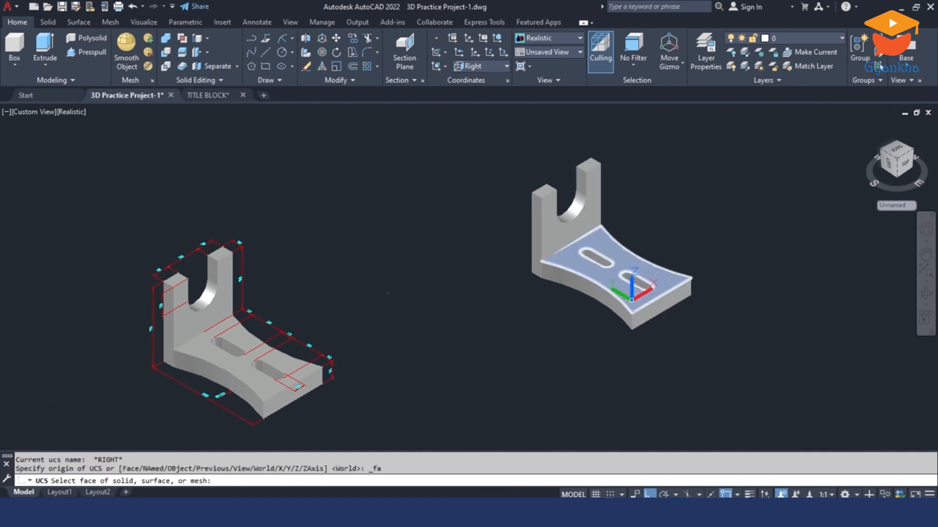
click(631, 299)
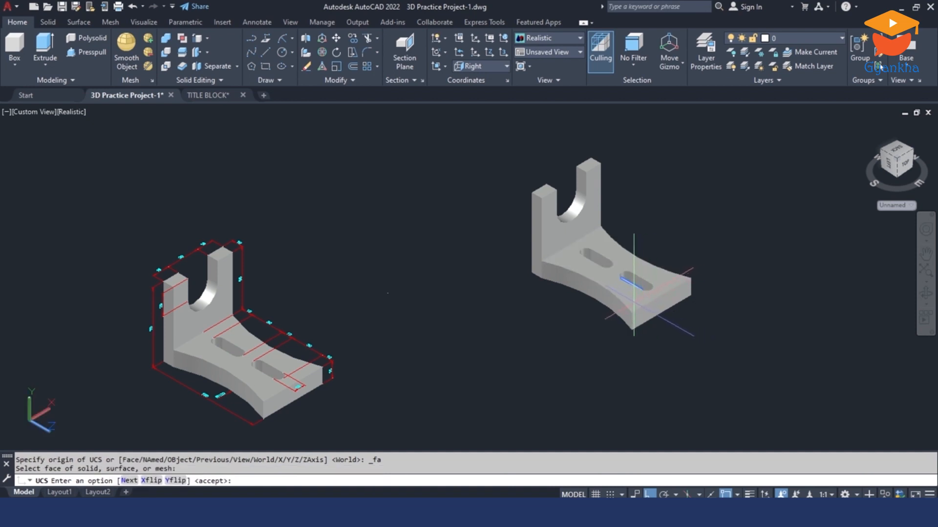
scroll(633, 293, up, 2)
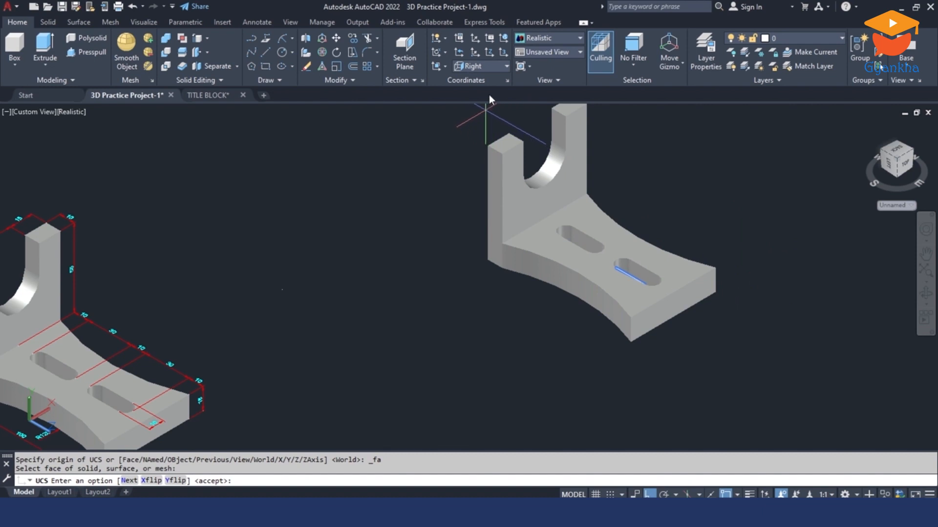
key(Escape)
click(490, 66)
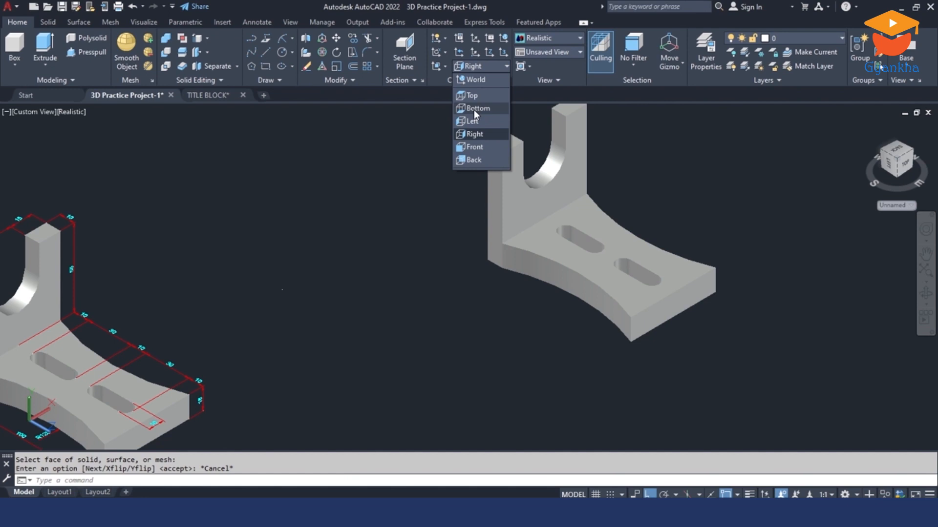
key(Escape)
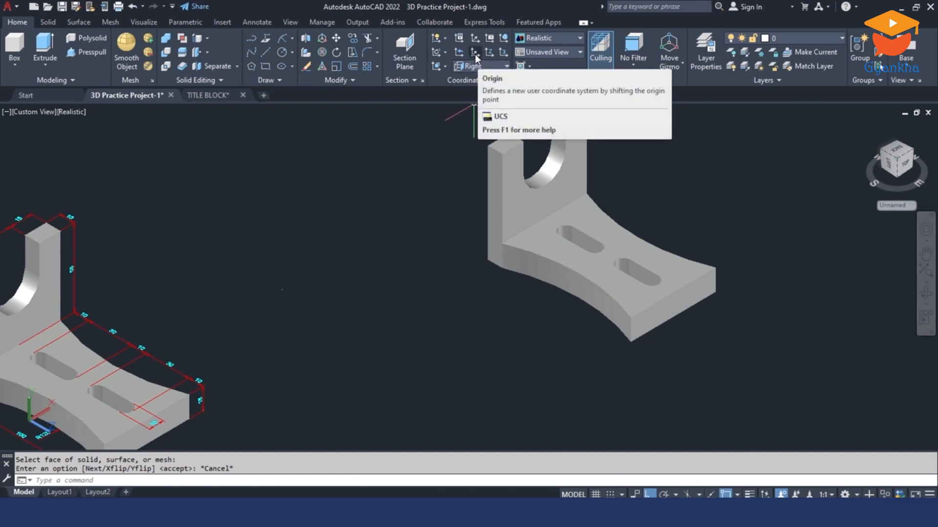
click(475, 54)
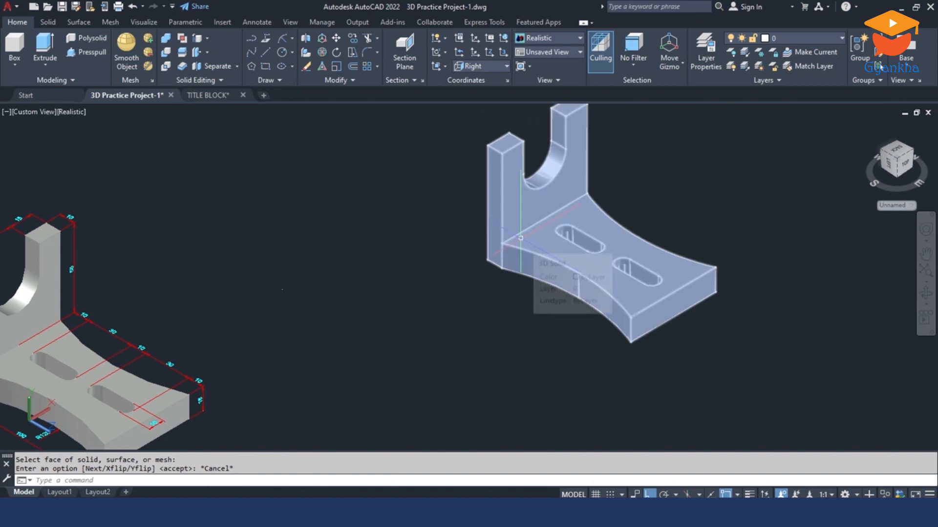
scroll(521, 237, down, 3)
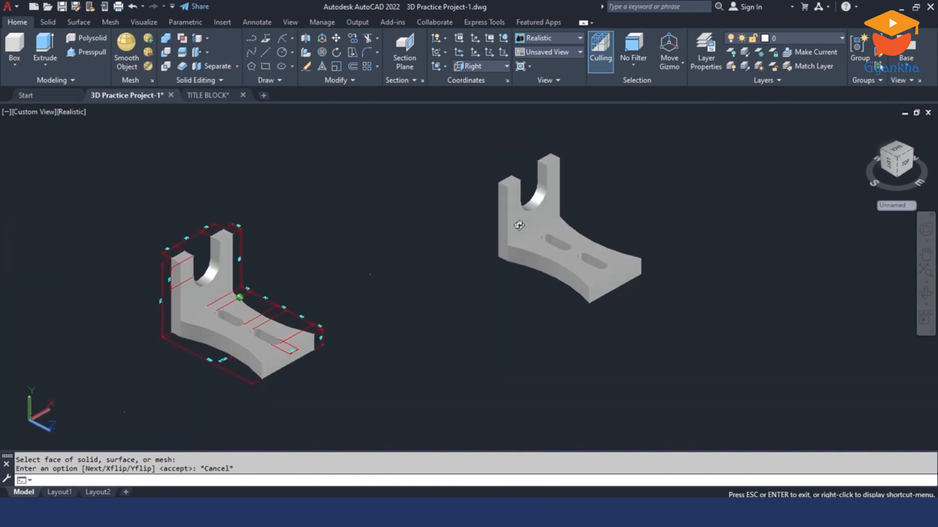
shift+middle_drag(519, 225, 519, 223)
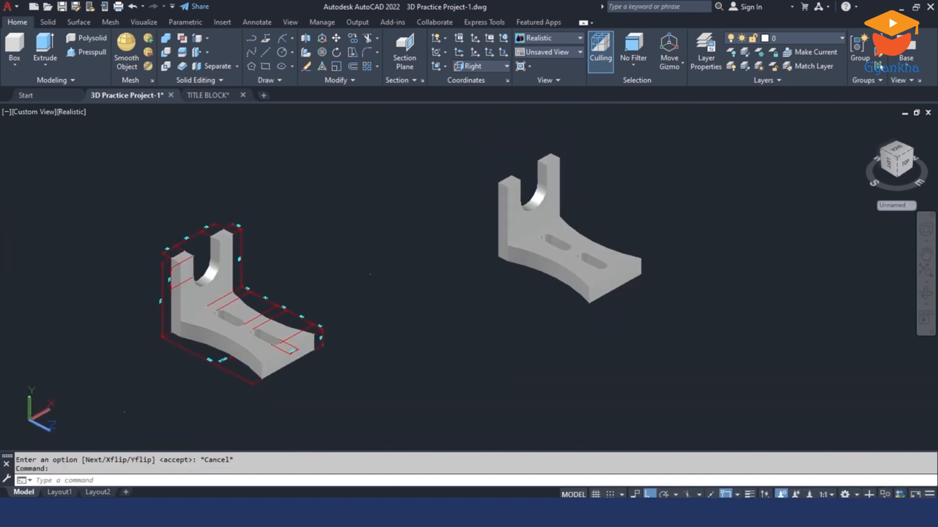
Step: Set the UCS to the Top orientation and place its origin at the undimensioned bracket's lower outer corner, below the near arm
click(485, 67)
click(481, 95)
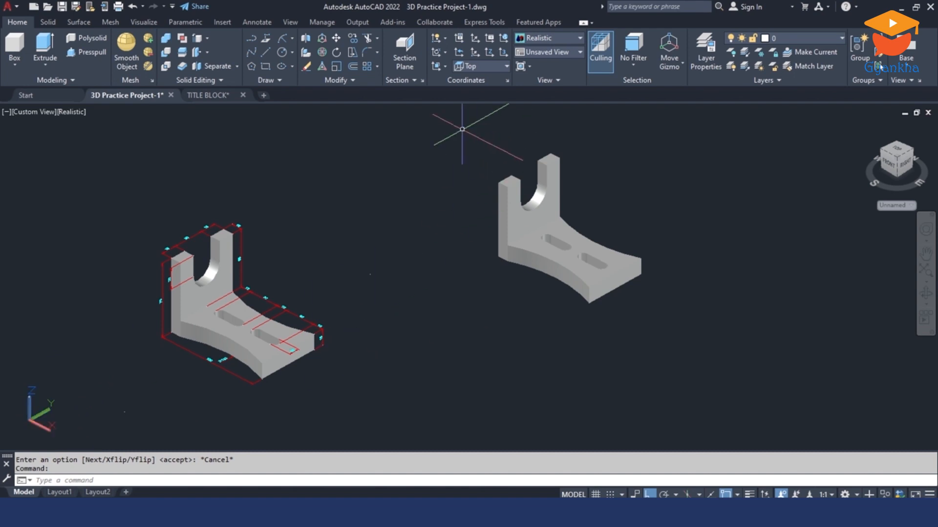
click(476, 52)
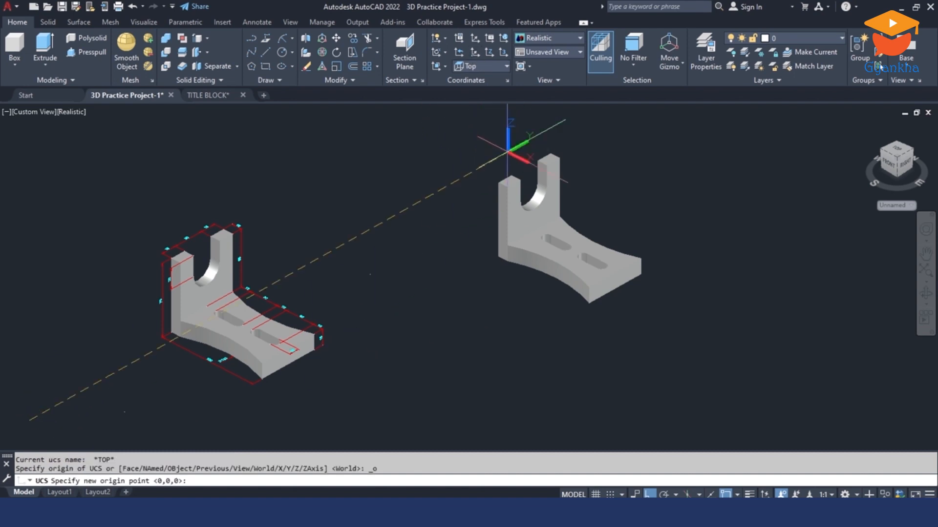
click(501, 258)
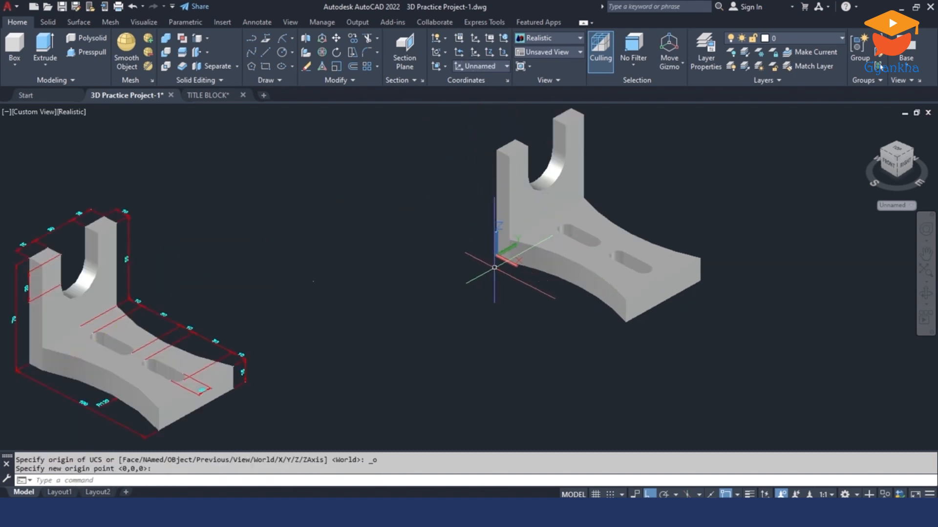
Step: Add an aligned dimension for the overall length of the bracket's base, between the bottom corners of its curved near side
scroll(525, 279, up, 3)
shift+middle_drag(514, 275, 514, 257)
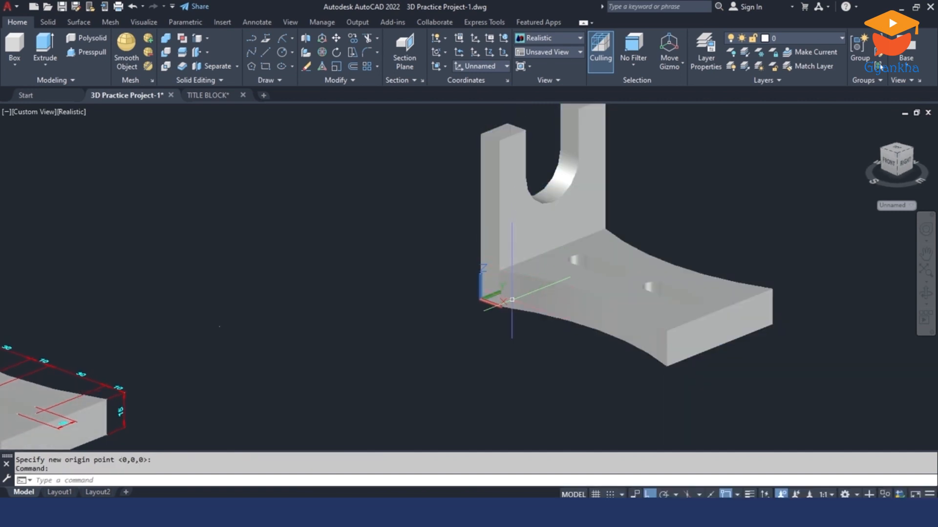
shift+middle_drag(483, 307, 485, 315)
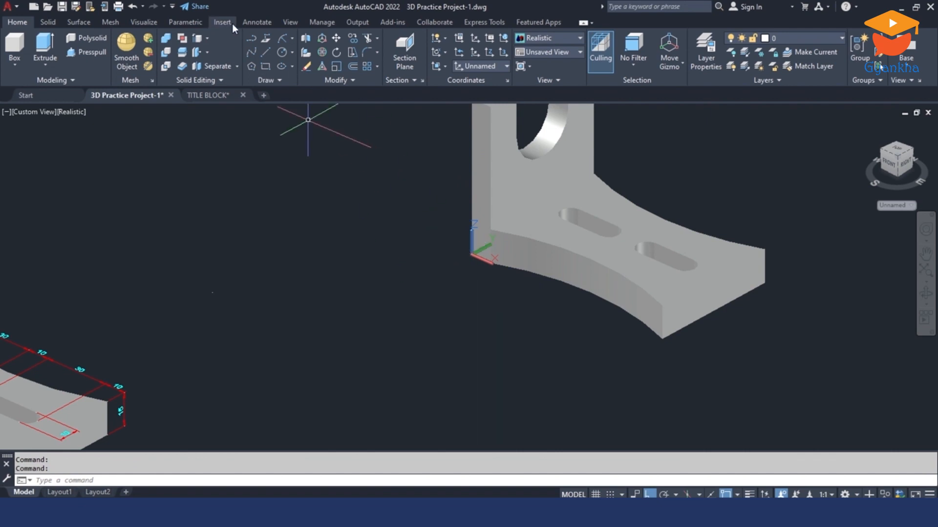
click(257, 22)
click(260, 67)
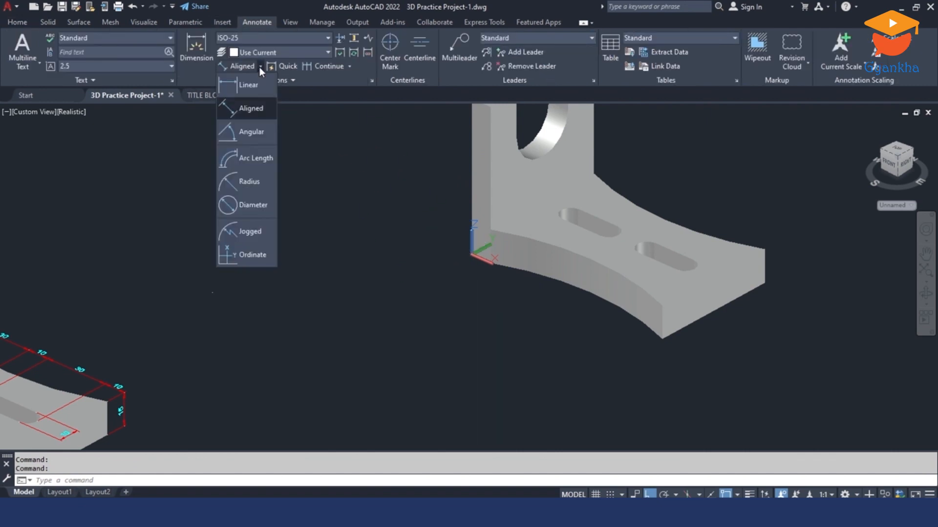
click(250, 109)
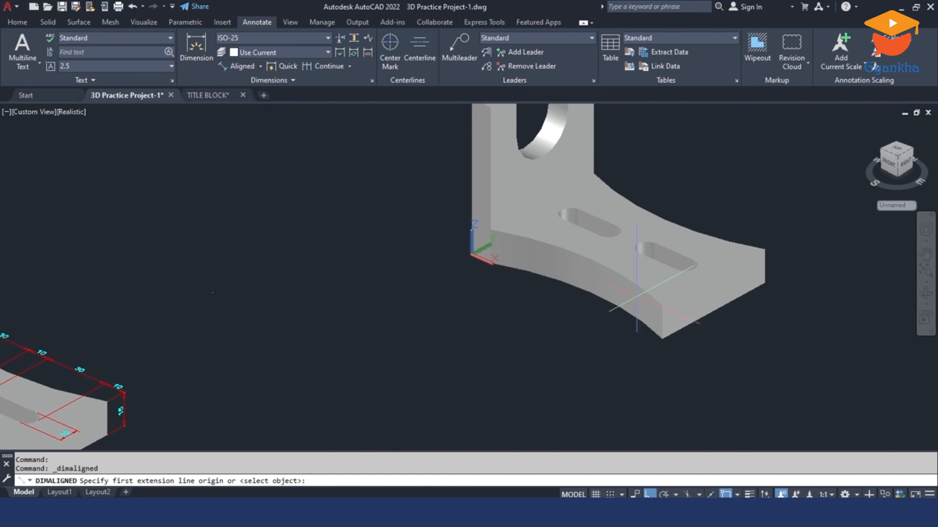
click(662, 337)
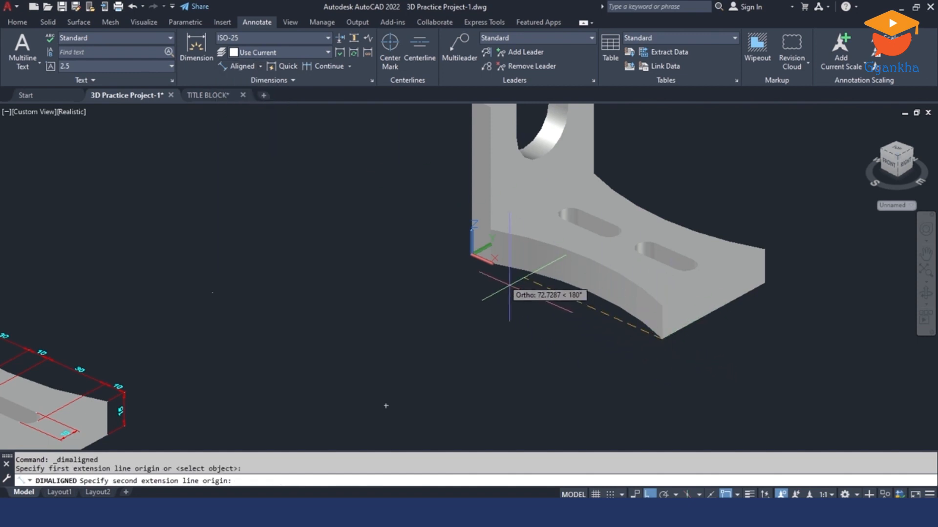
click(472, 254)
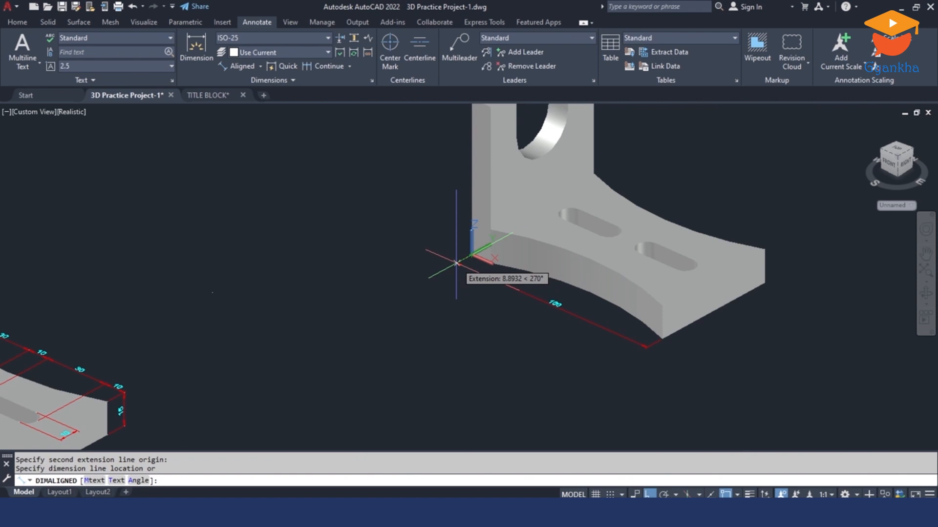
click(457, 264)
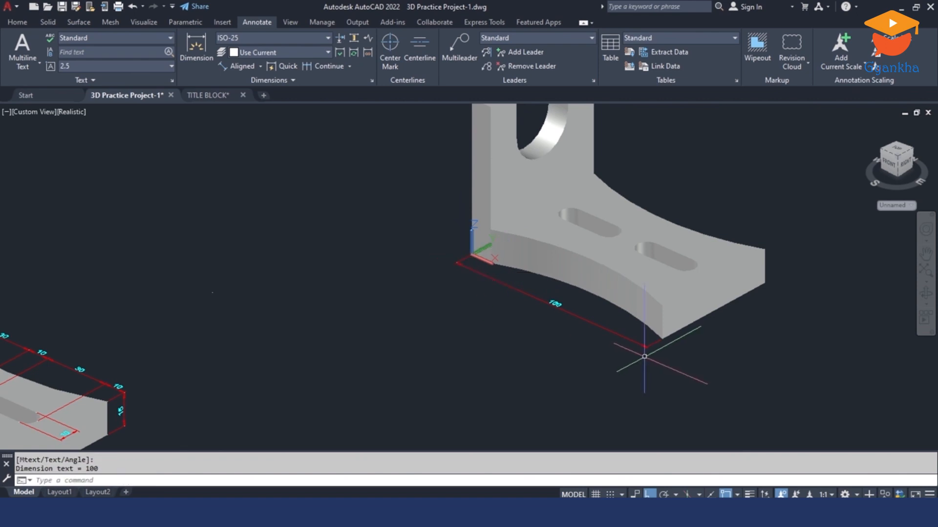
Step: Move the UCS origin to the top outer corner of the upright's near arm on the same bracket
scroll(644, 356, down, 3)
shift+middle_drag(644, 356, 640, 364)
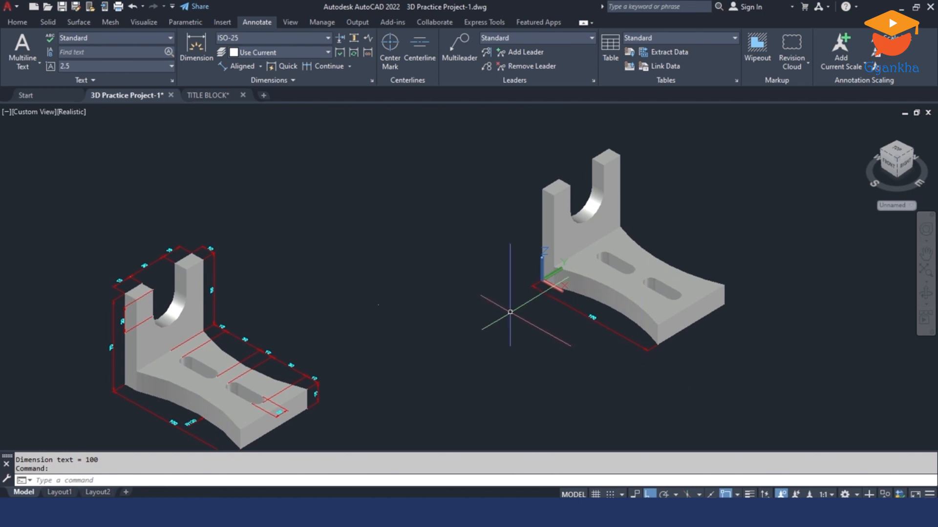
click(17, 22)
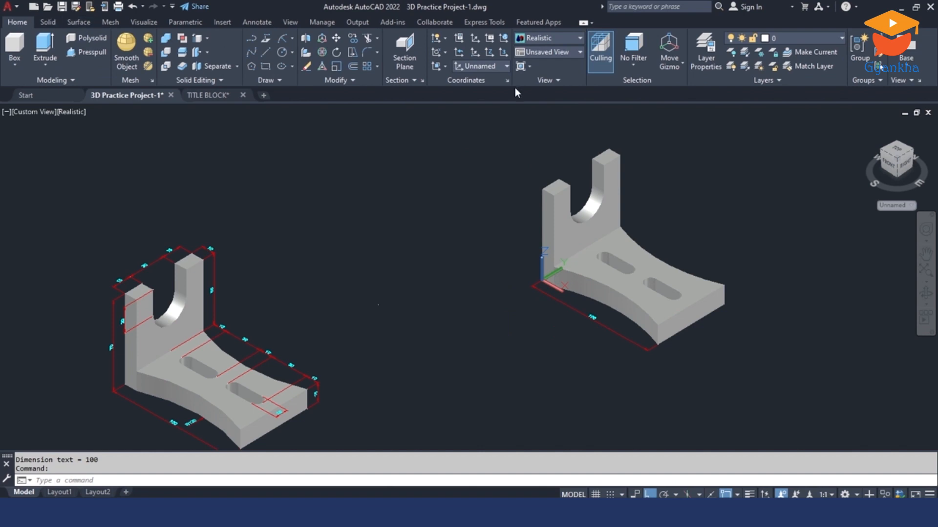
click(477, 53)
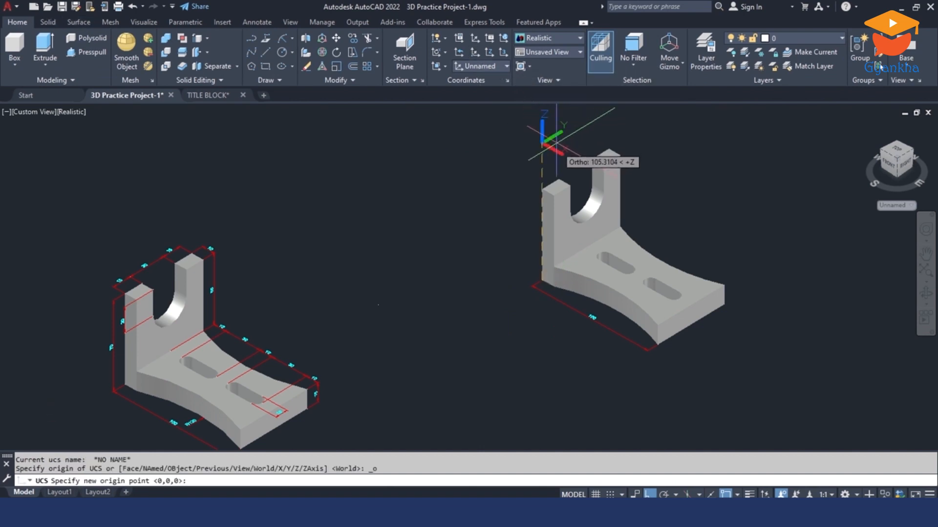
click(542, 184)
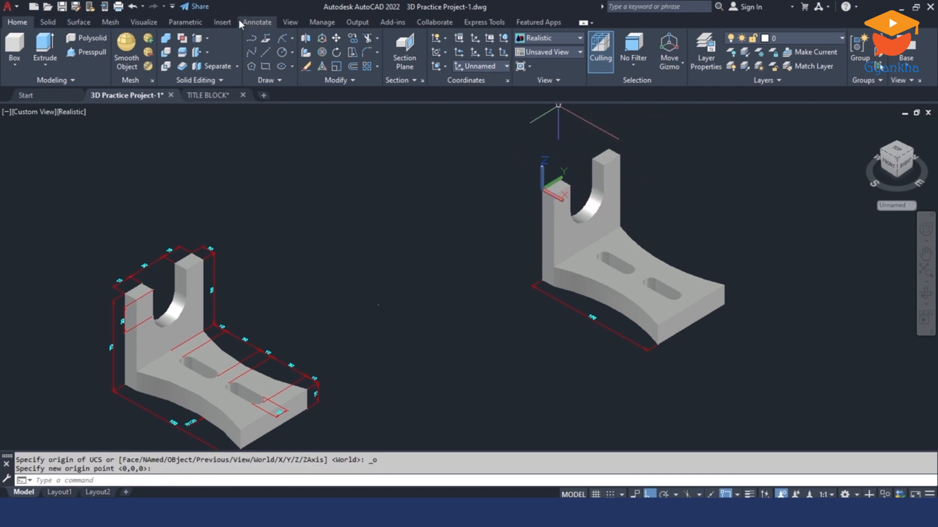
Step: Add an aligned dimension for the upright's thickness across the outer top edge of its far arm
click(256, 21)
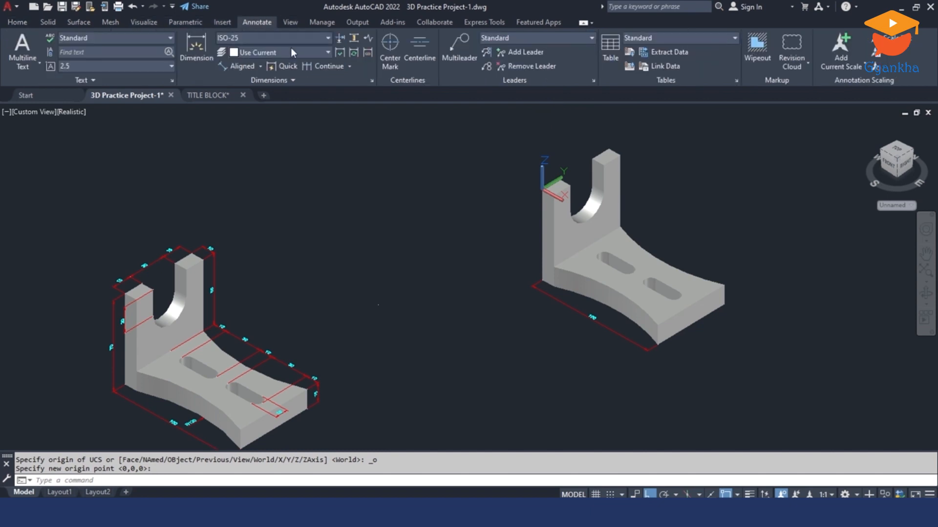
click(238, 66)
scroll(616, 177, up, 6)
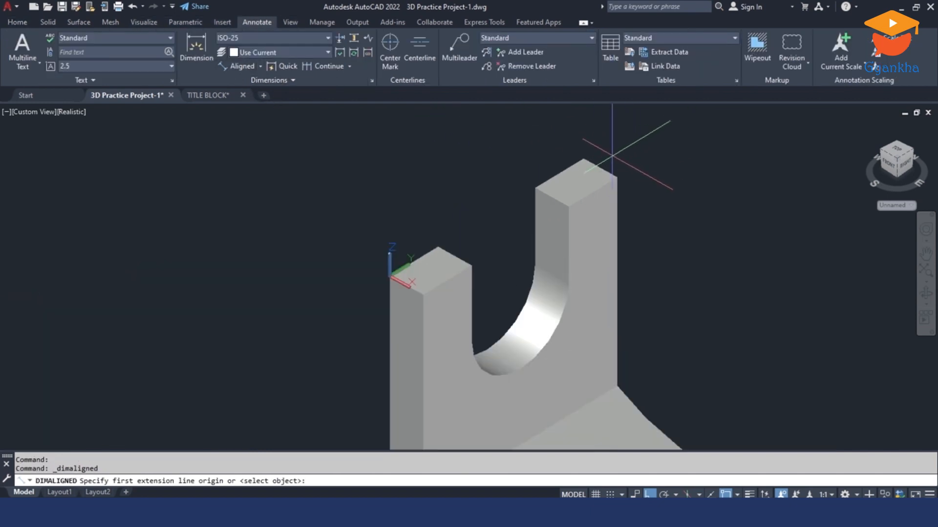
click(616, 177)
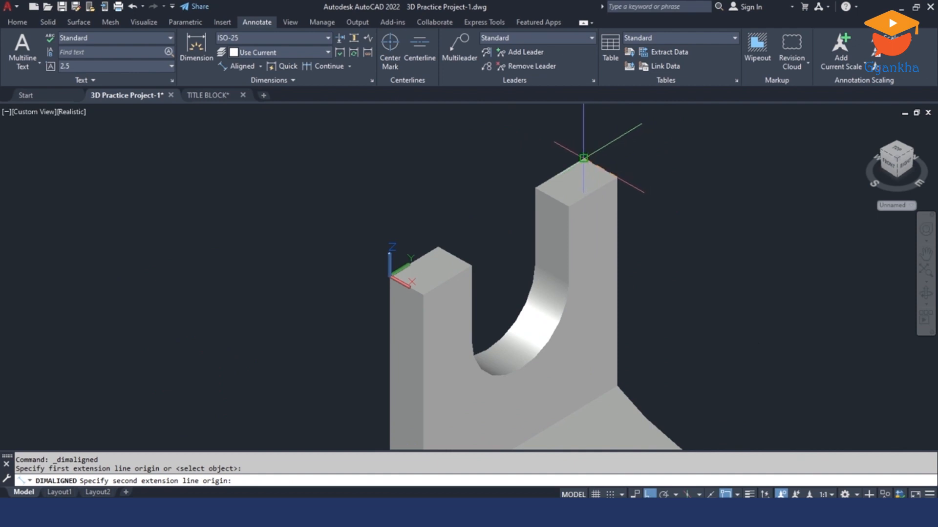
click(583, 158)
click(615, 143)
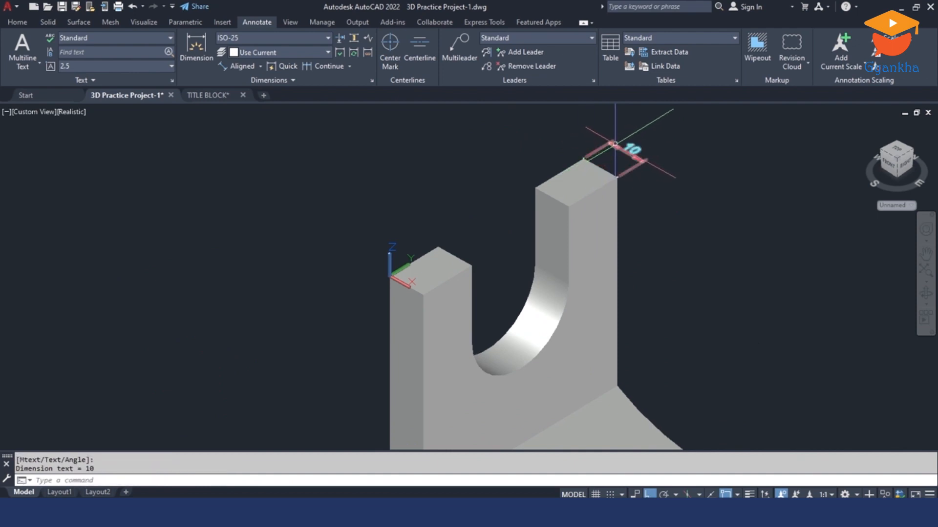
Step: Add an aligned dimension for the top width of the near arm by selecting its rear top edge
scroll(615, 144, down, 6)
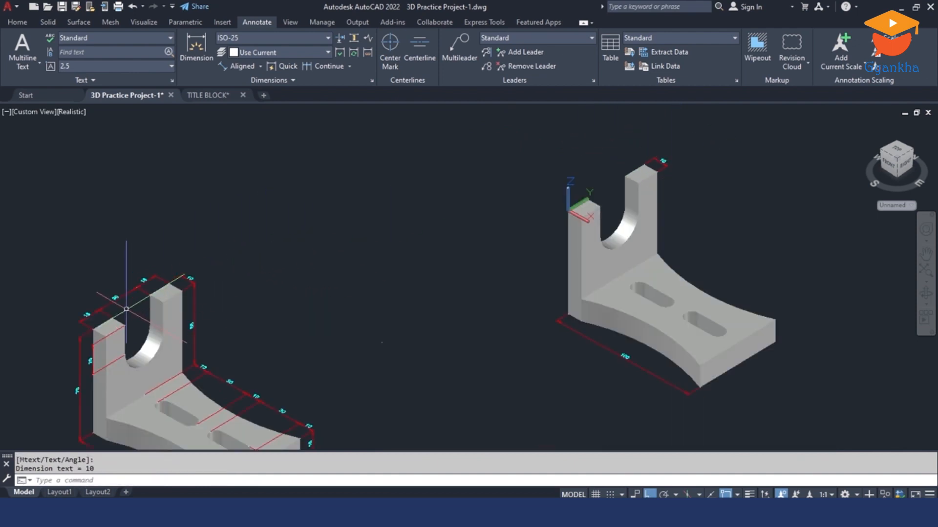
scroll(557, 211, up, 5)
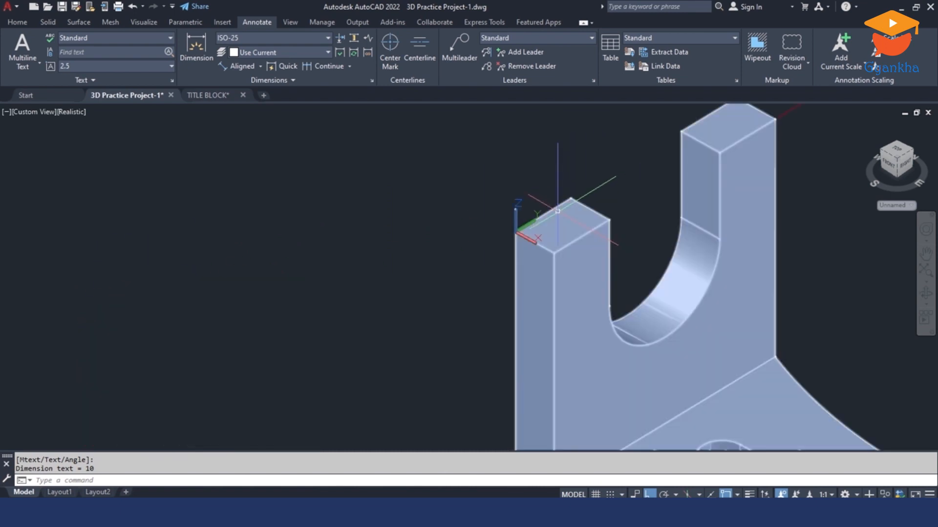
key(Return)
key(Return)
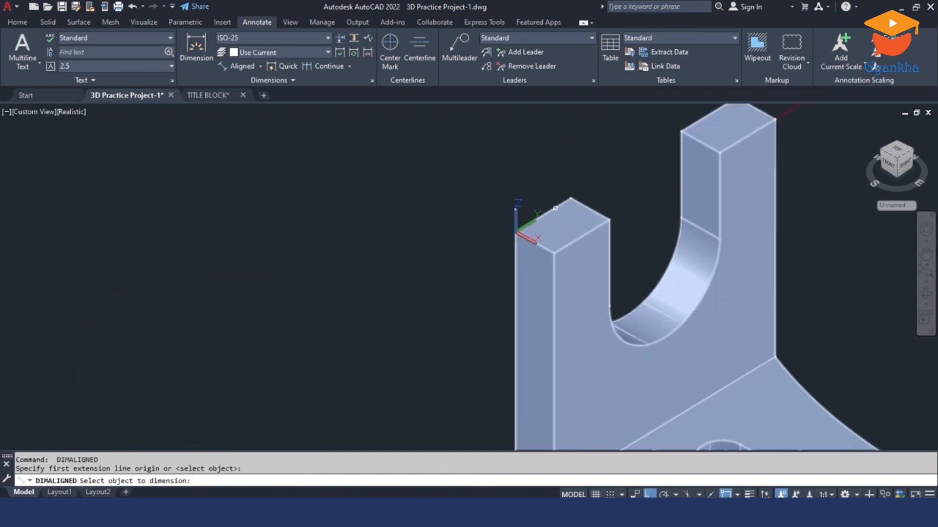
click(555, 208)
click(528, 182)
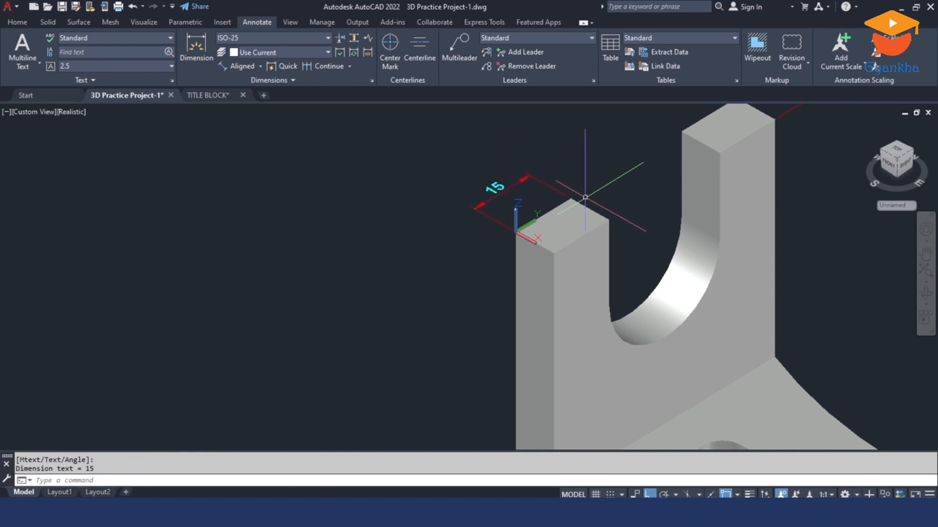
click(571, 198)
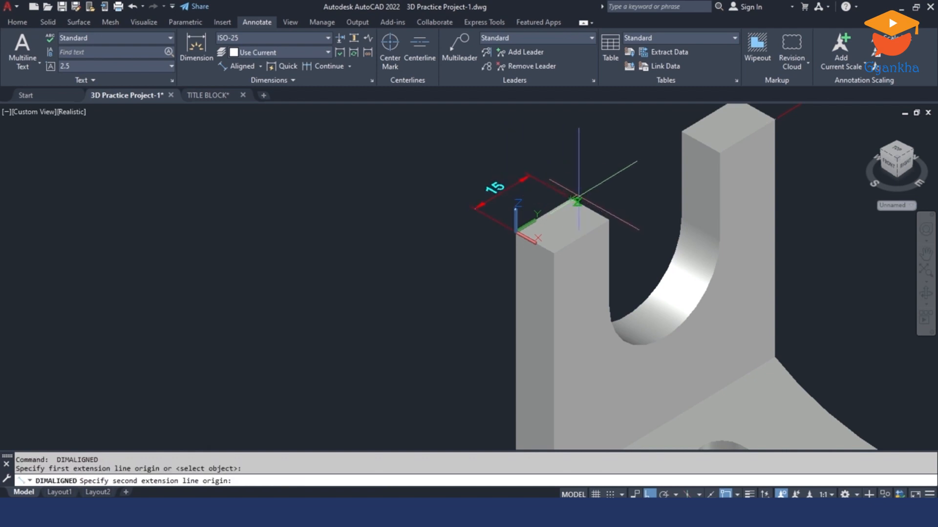
click(681, 131)
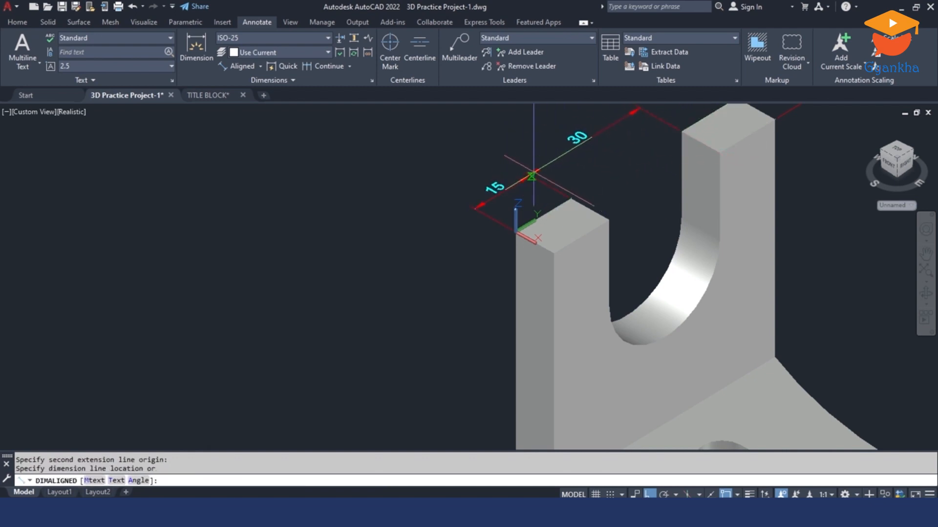
scroll(532, 176, up, 3)
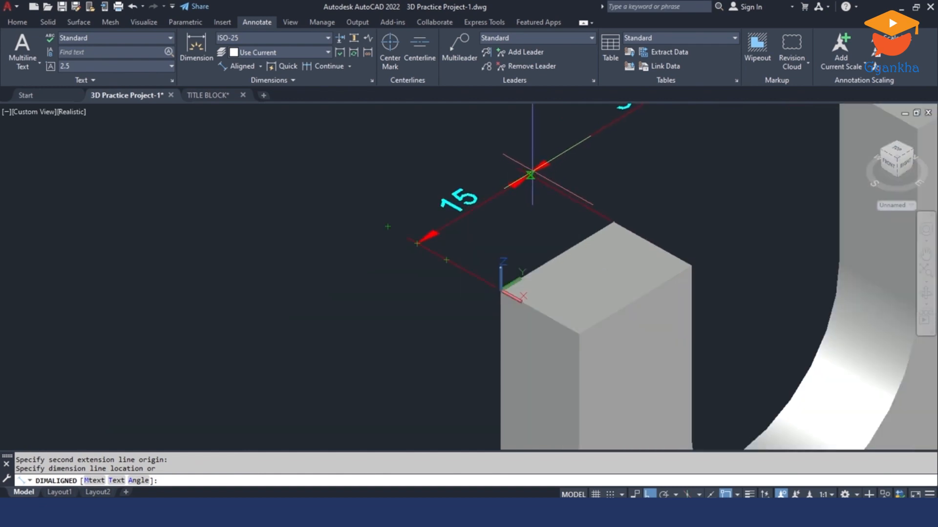
scroll(532, 169, up, 3)
scroll(525, 193, up, 4)
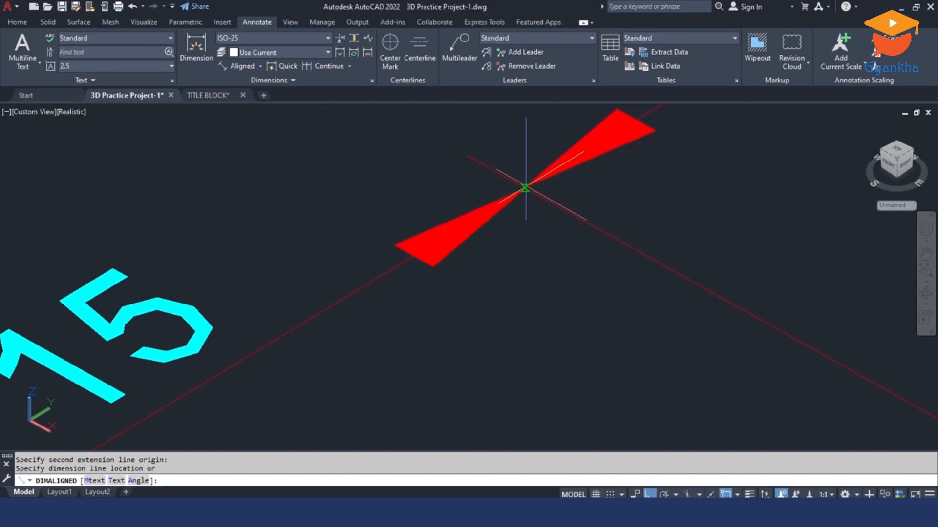
shift+right_click(525, 187)
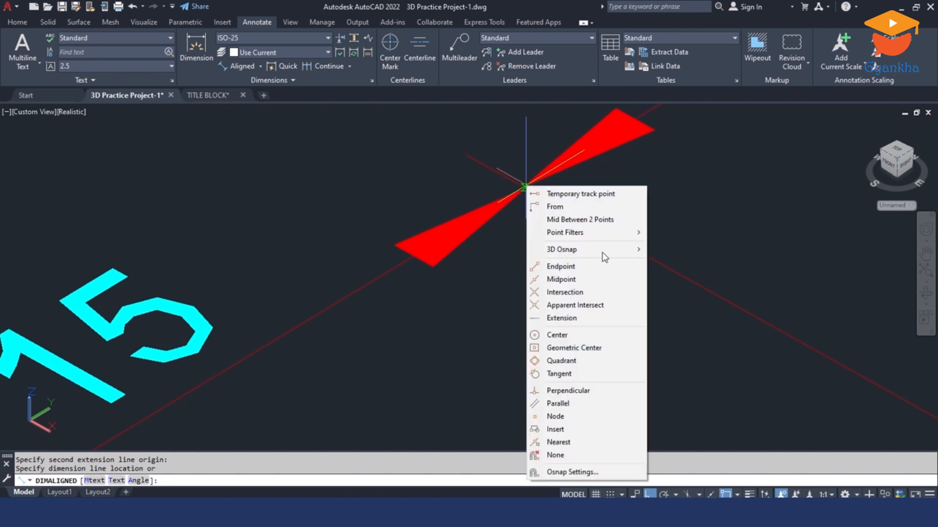
click(562, 267)
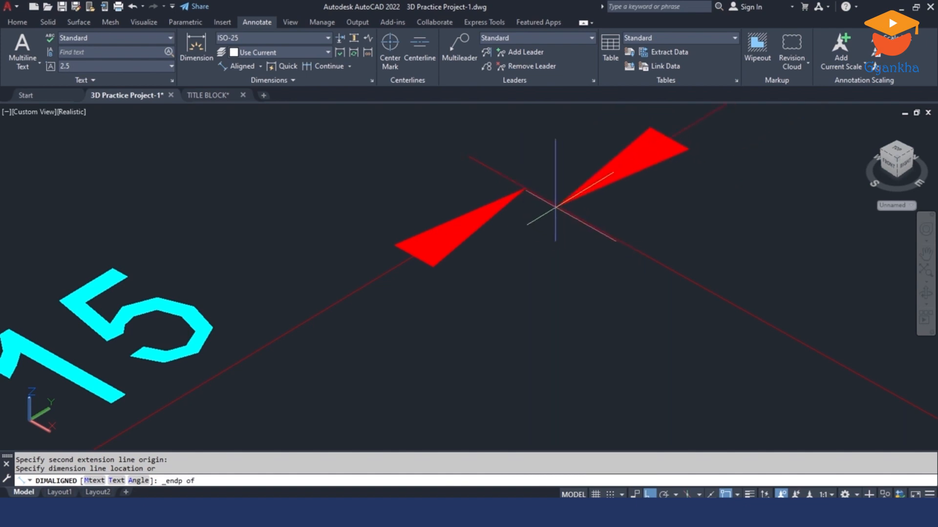
scroll(521, 188, down, 5)
key(Escape)
Step: Continue the near arm's top width dimension across the U-shaped opening and the top of the far arm
click(539, 184)
click(507, 193)
mouse_move(521, 188)
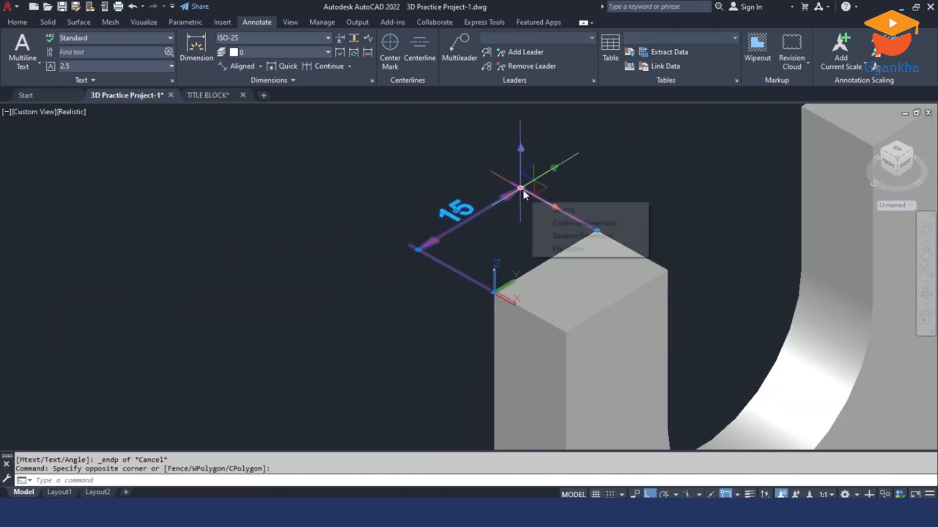
click(574, 223)
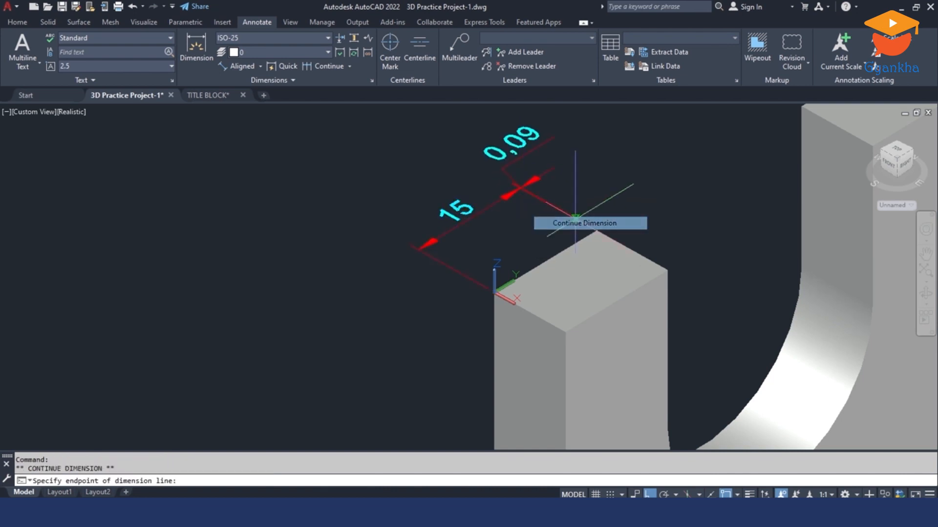
scroll(679, 166, down, 3)
scroll(681, 162, up, 2)
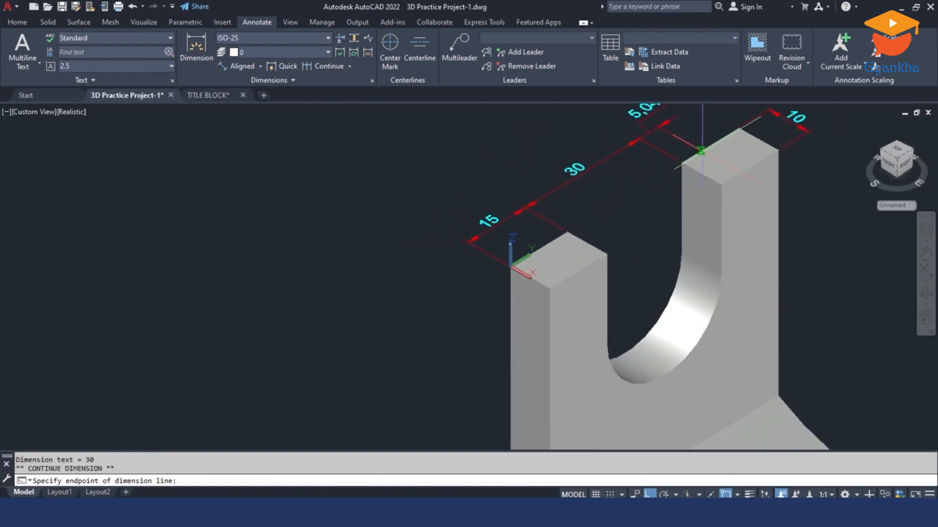
key(Escape)
scroll(627, 167, down, 3)
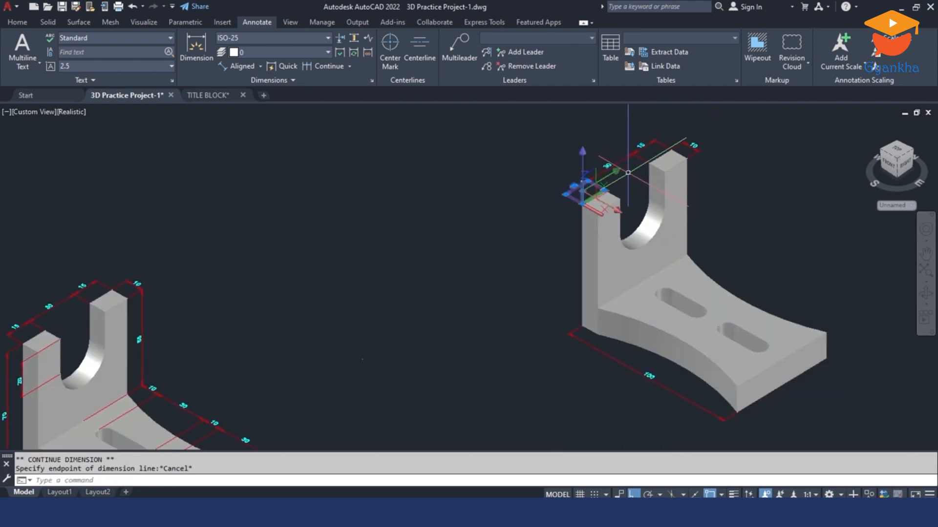
scroll(542, 208, up, 2)
key(Escape)
scroll(503, 209, down, 3)
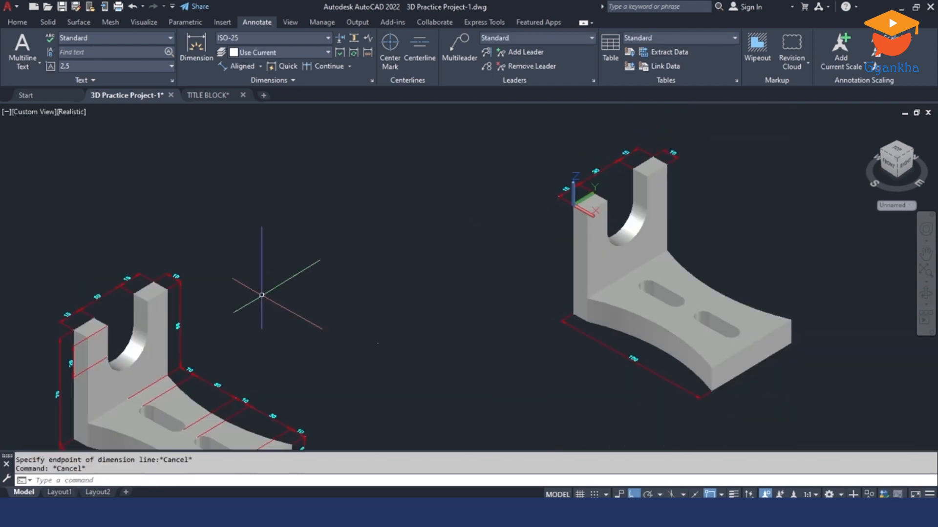
Step: Move the UCS origin to the outer corner where the second bracket's upright meets the far curved side of the base top
middle_drag(213, 300, 211, 272)
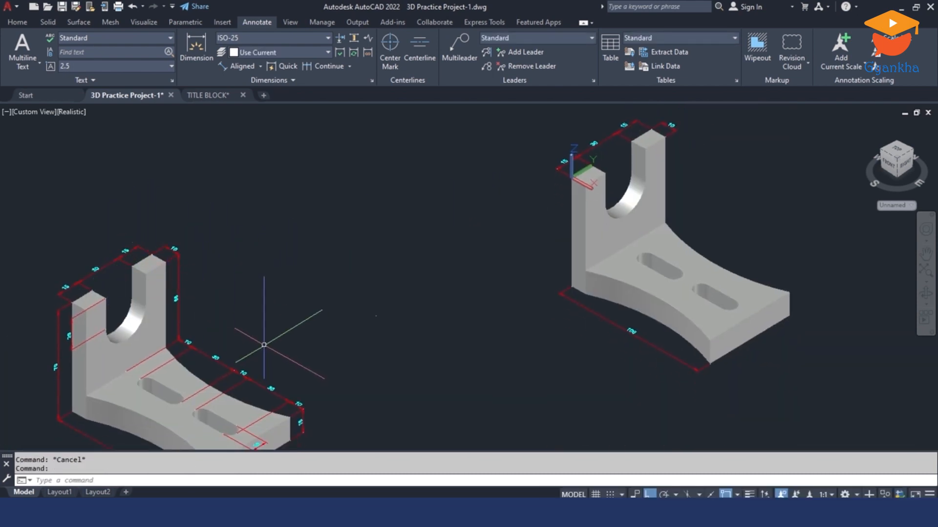
middle_drag(263, 348, 241, 301)
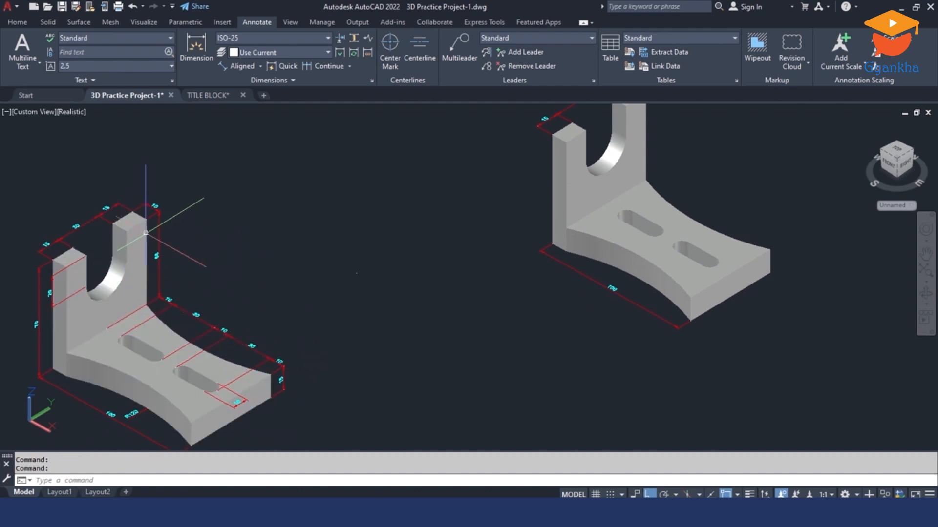
middle_drag(400, 243, 304, 299)
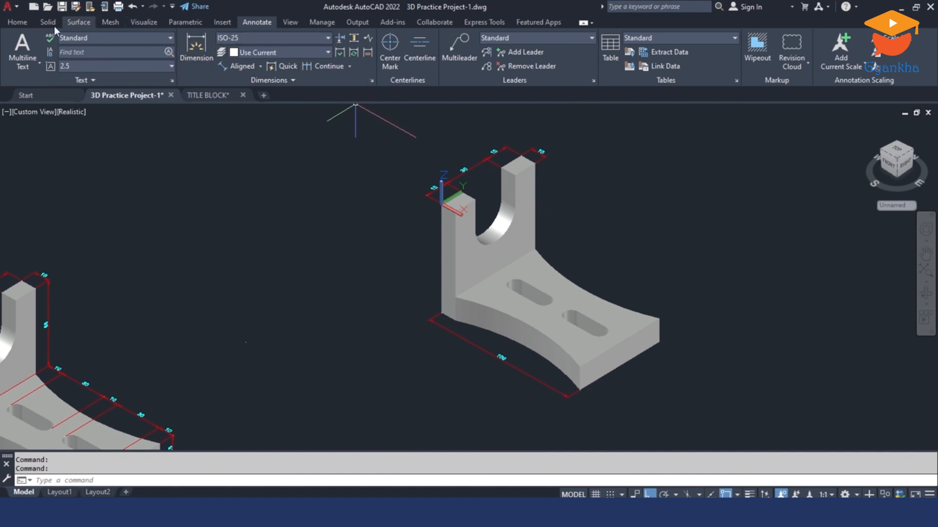
click(17, 22)
click(474, 50)
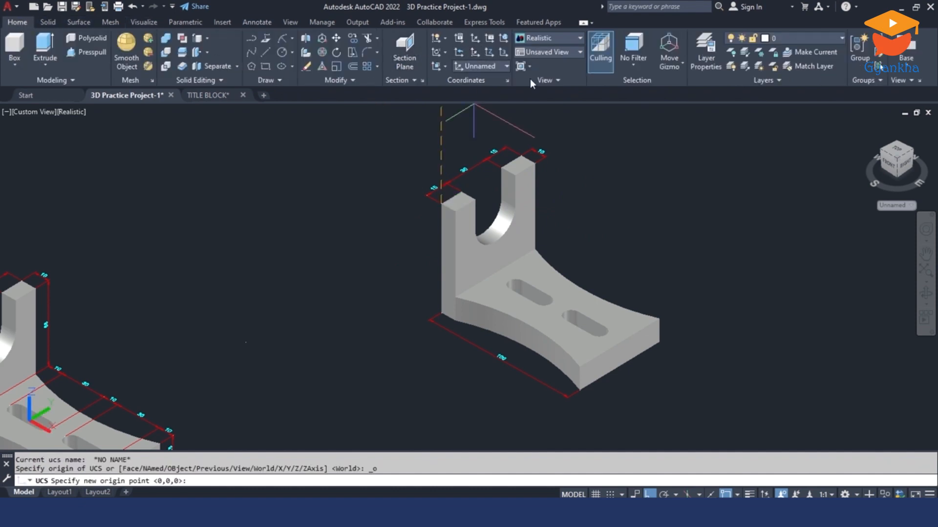
scroll(533, 248, up, 3)
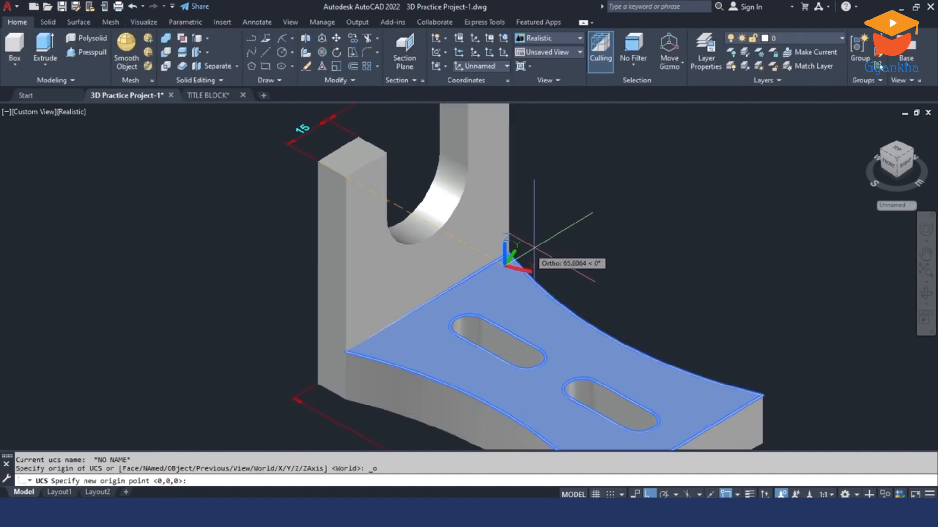
click(510, 252)
scroll(517, 254, up, 1)
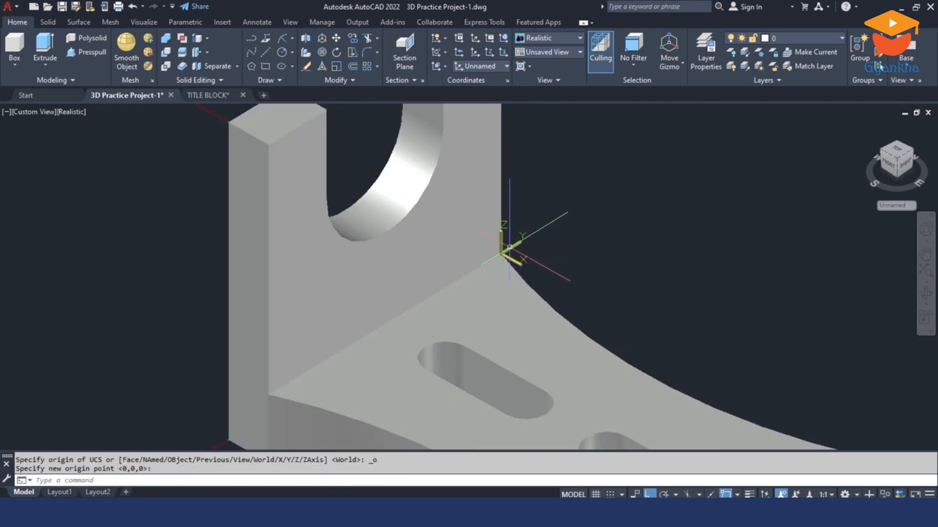
Step: Add an aligned dimension between the foot of the upright and the near end of the first slot, placed beyond the base's far side
scroll(518, 254, down, 2)
scroll(493, 238, down, 5)
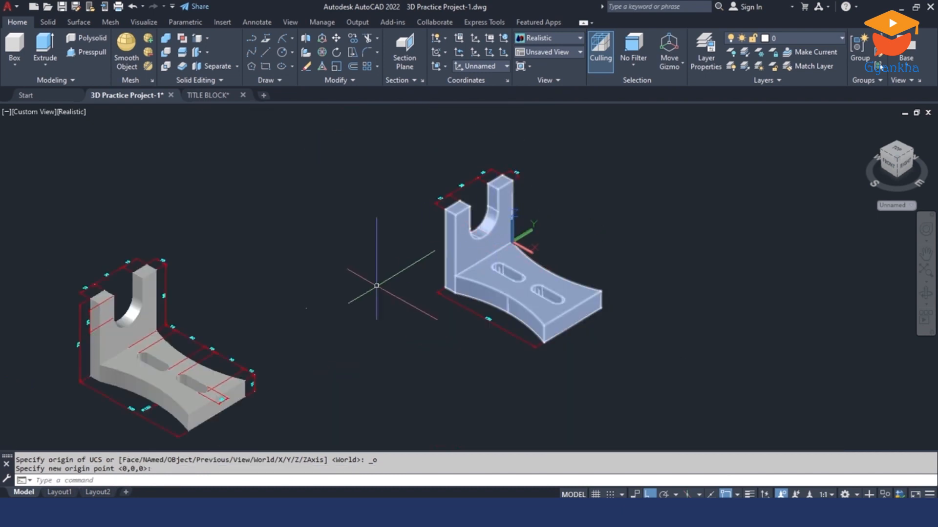
scroll(424, 272, up, 4)
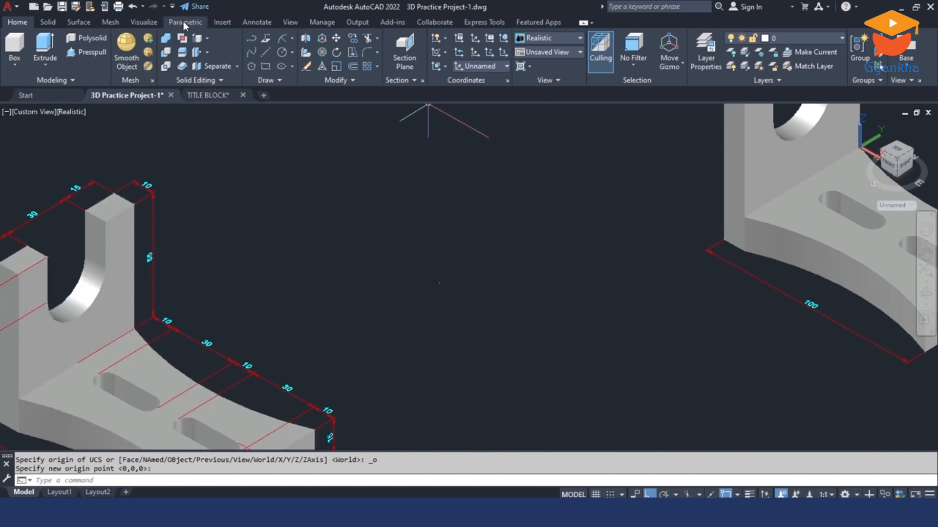
click(259, 22)
click(231, 67)
middle_drag(705, 244, 487, 287)
scroll(565, 245, up, 2)
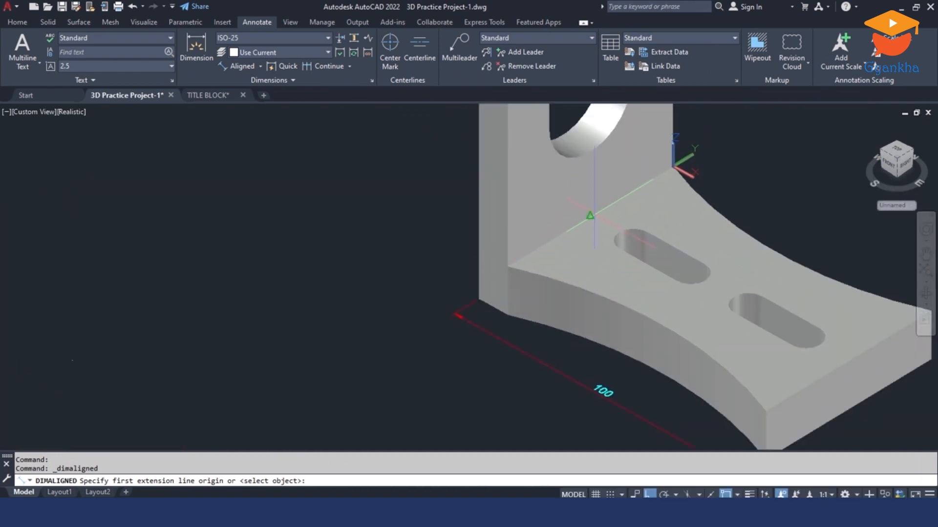
click(590, 215)
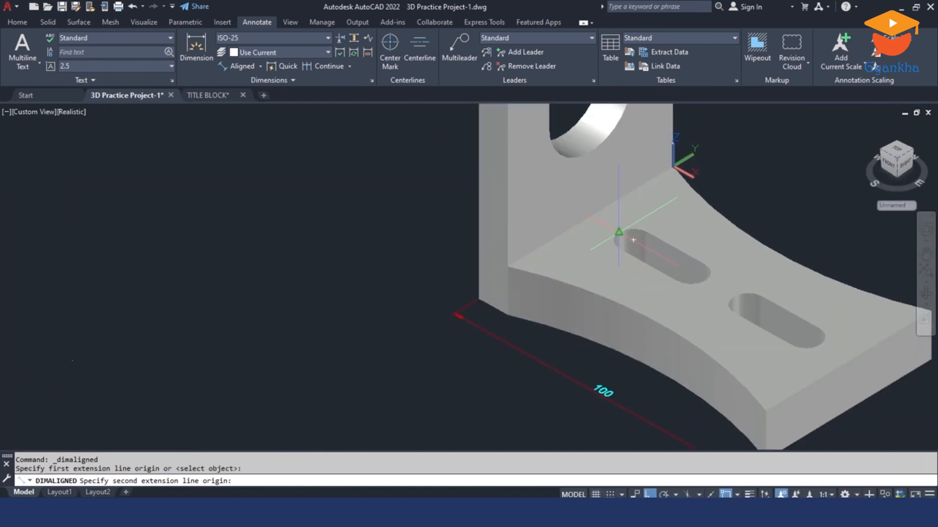
click(619, 231)
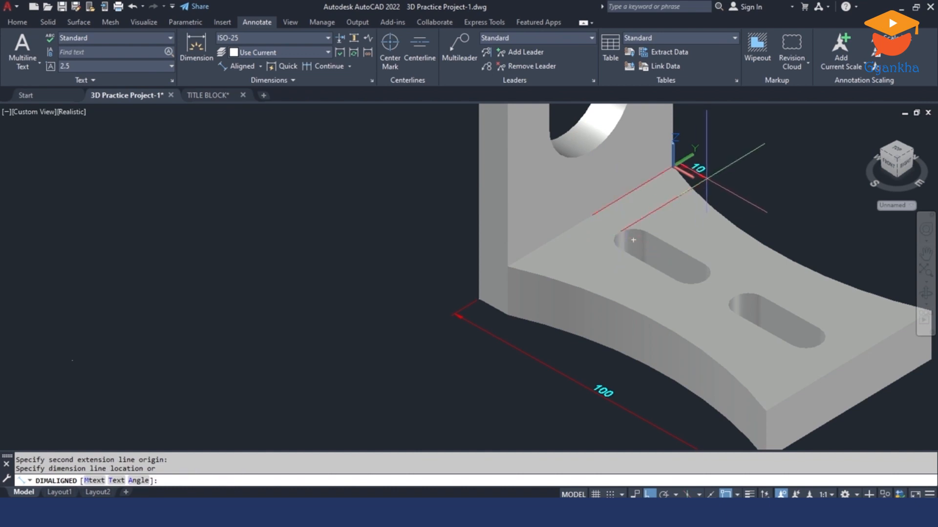
click(633, 240)
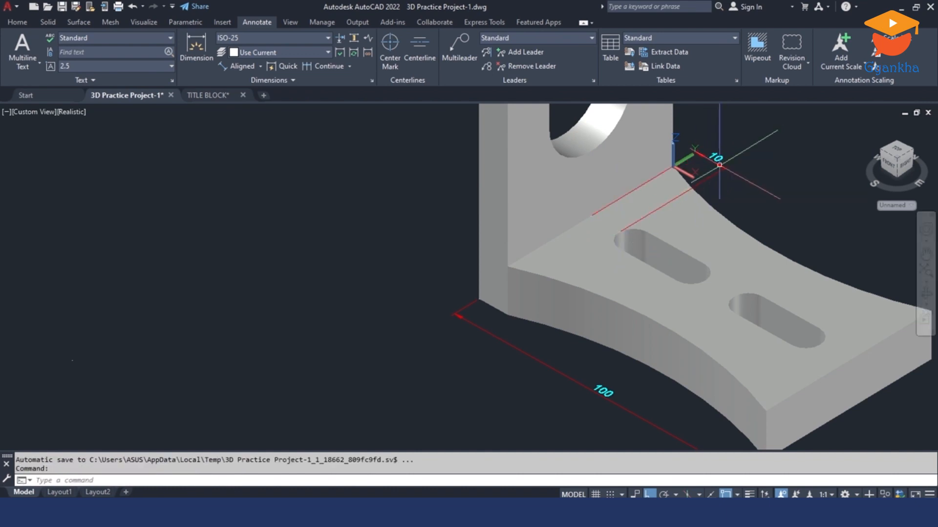
Step: Continue the slot offset dimension along the base through both slots' ends to the base's outer end
middle_drag(732, 170, 630, 214)
click(631, 214)
click(627, 212)
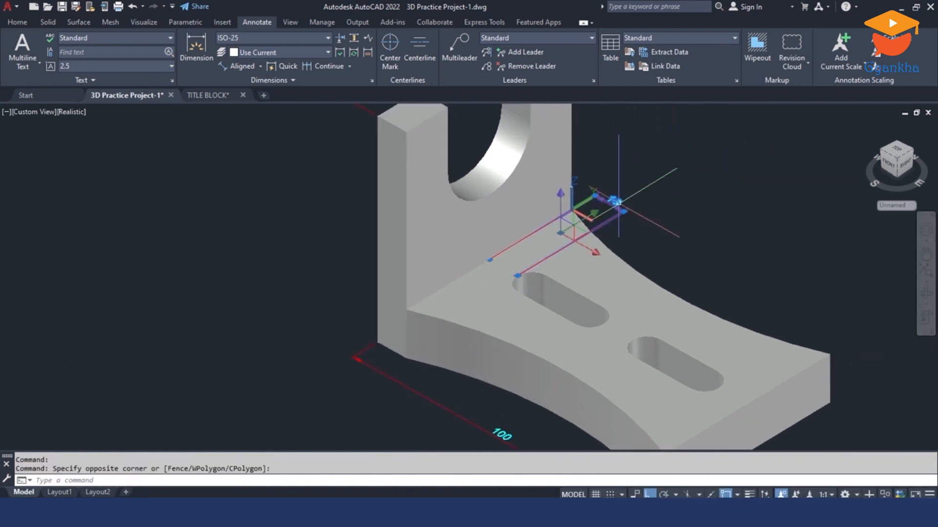
mouse_move(626, 213)
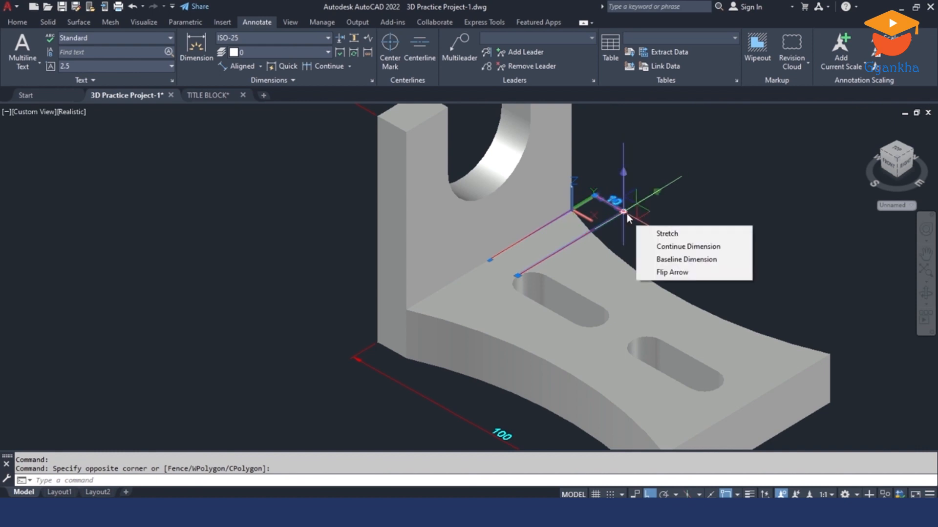
click(682, 245)
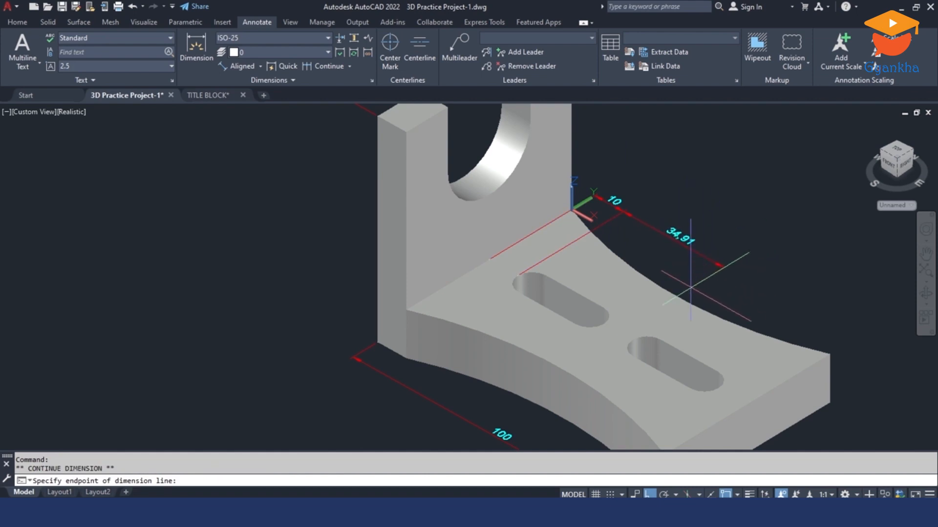
scroll(625, 327, up, 2)
click(596, 321)
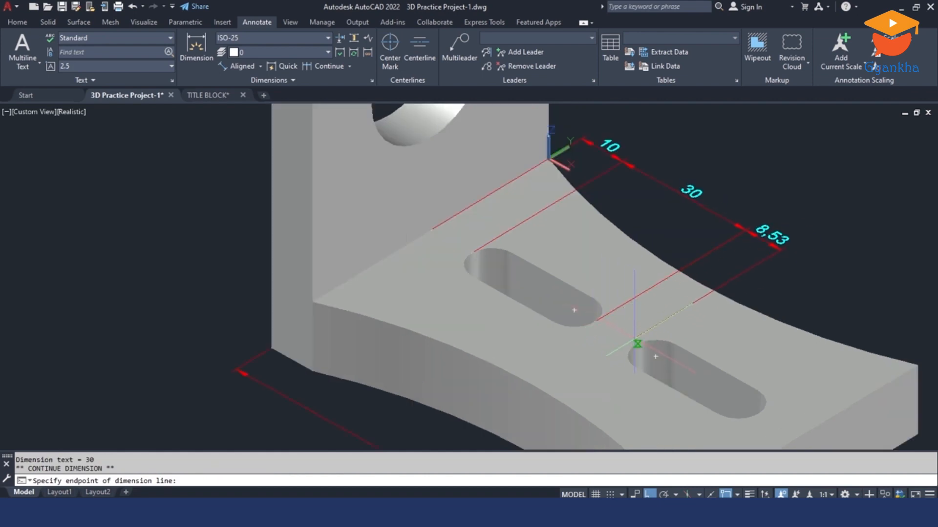
click(636, 344)
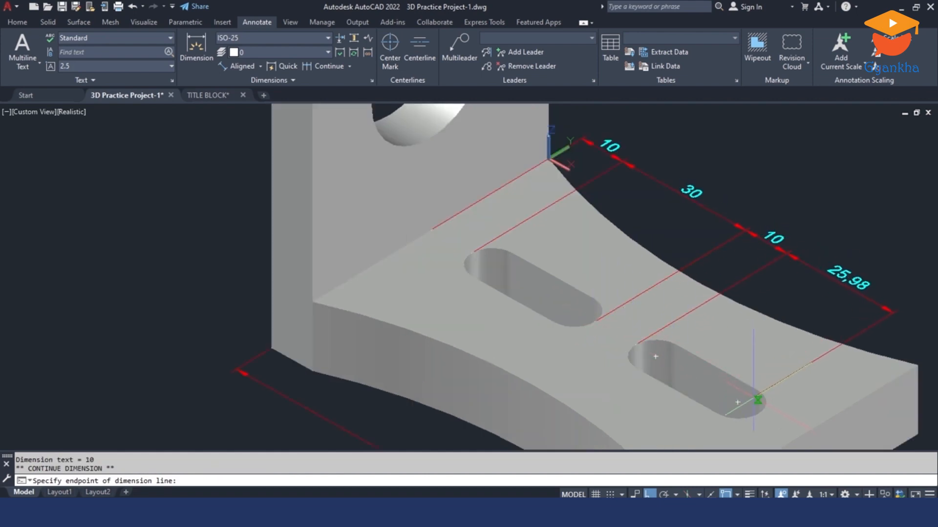
click(759, 413)
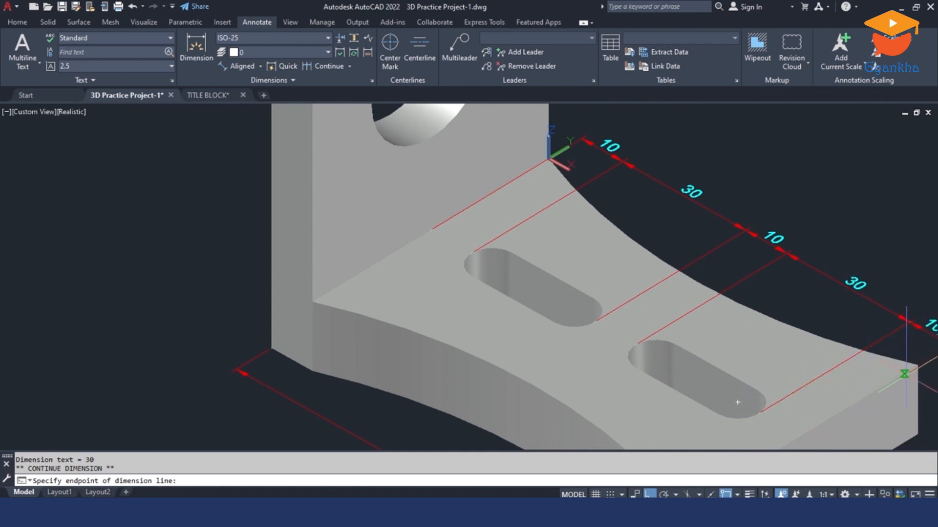
scroll(918, 365, down, 3)
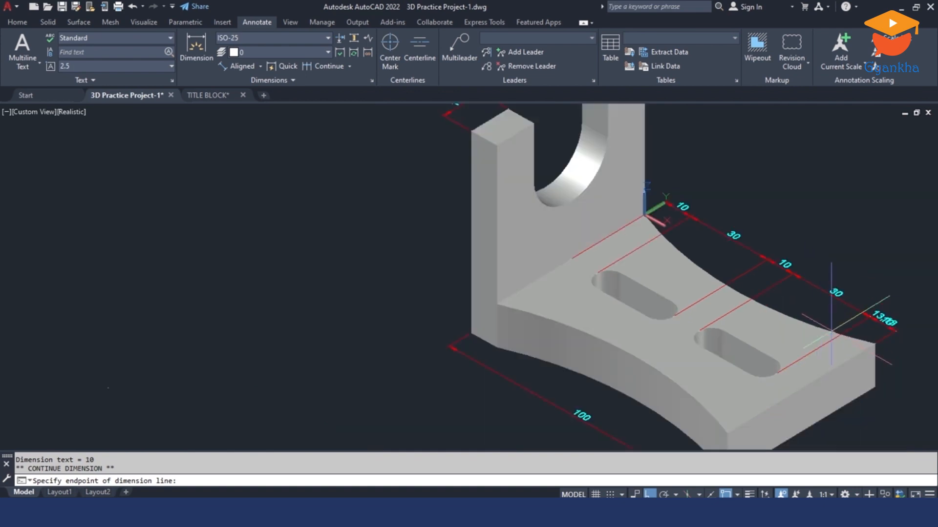
key(Escape)
key(Escape)
scroll(859, 327, down, 2)
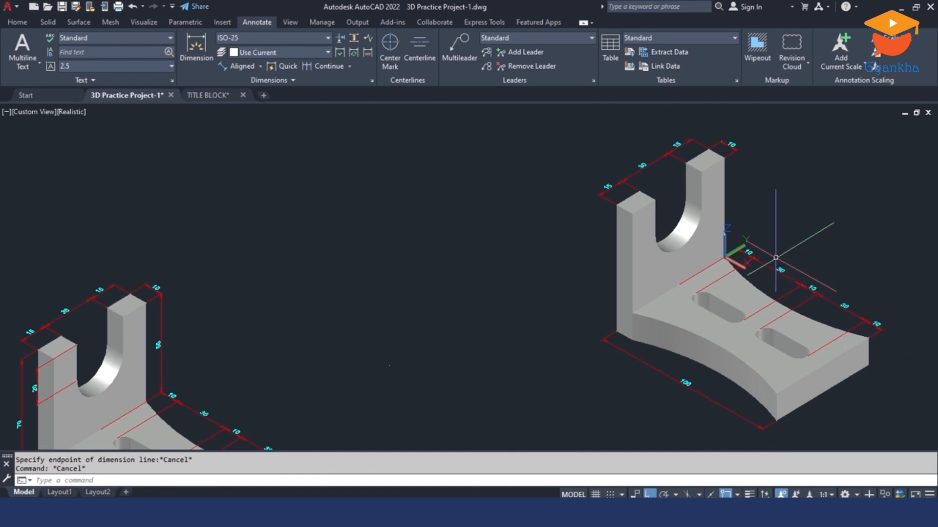
Step: Add an aligned dimension across the width of the second bracket's outer slot, placed toward the base's outer end as on the reference bracket
scroll(763, 200, down, 2)
scroll(566, 363, up, 2)
middle_drag(566, 363, 562, 291)
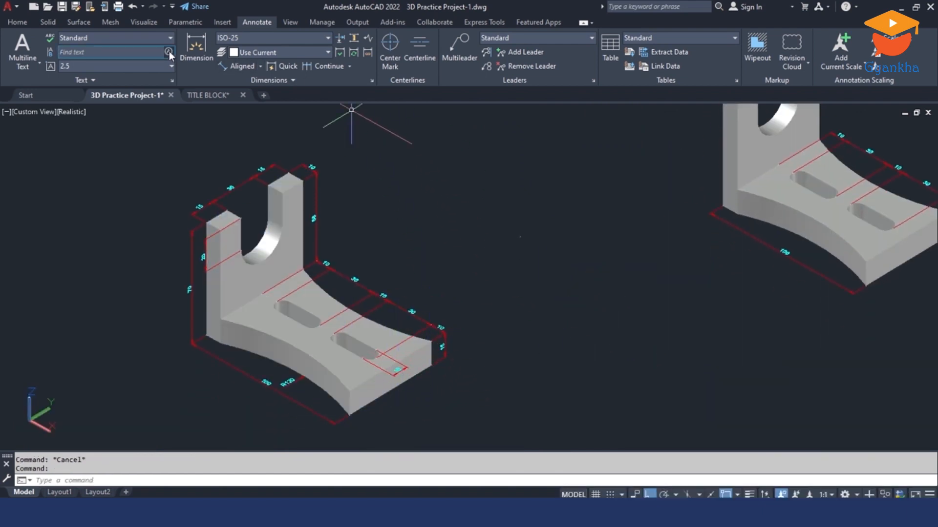
click(235, 65)
middle_drag(652, 220, 506, 255)
scroll(777, 301, up, 4)
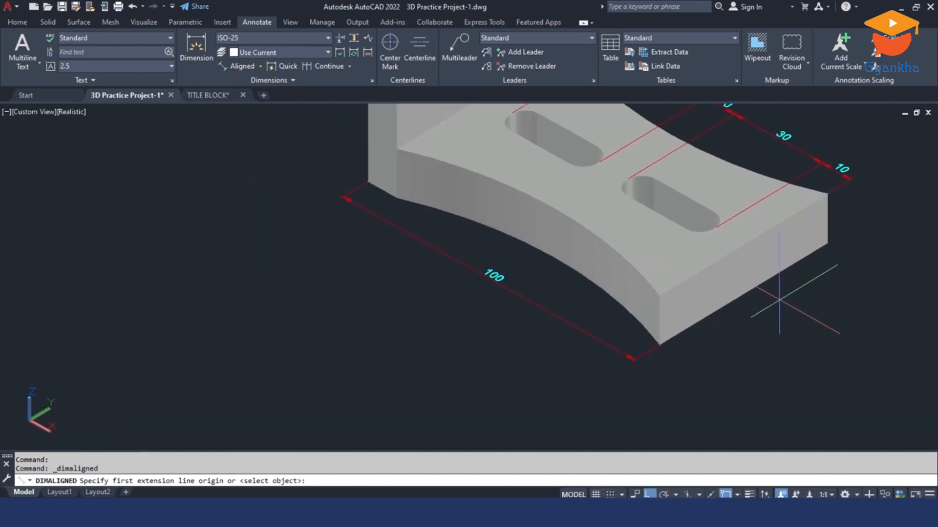
scroll(742, 238, up, 2)
click(705, 196)
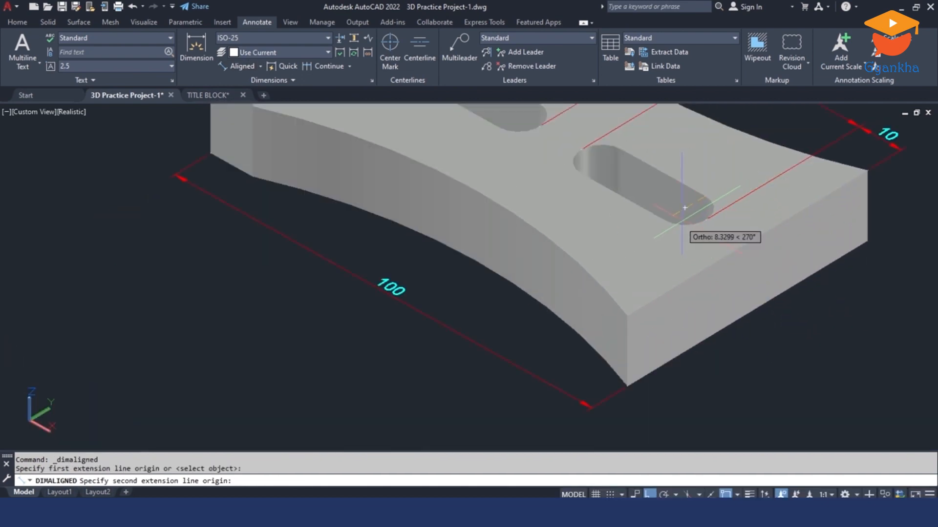
click(665, 221)
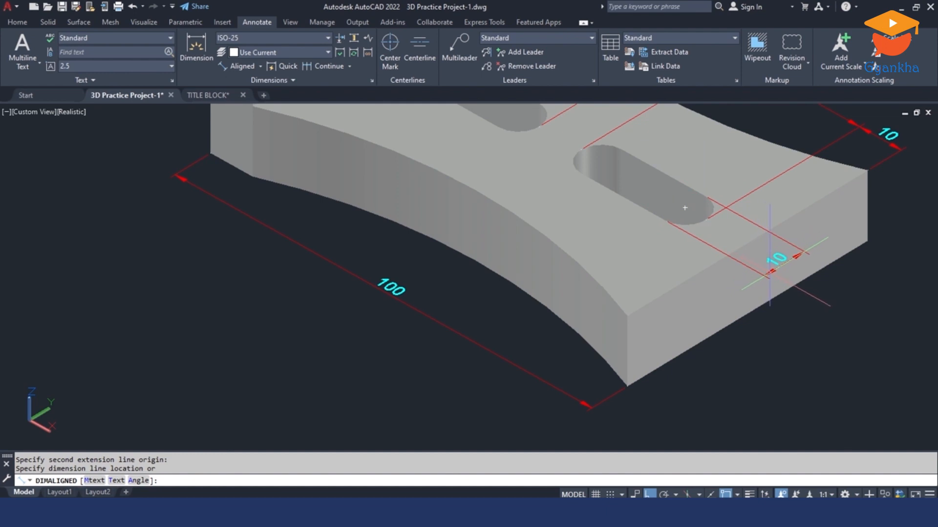
click(765, 271)
scroll(766, 266, down, 5)
key(Escape)
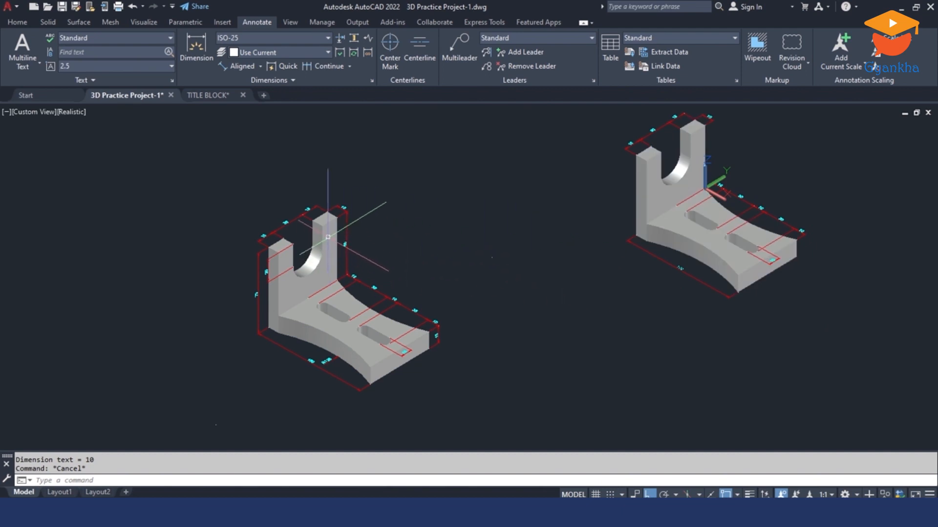
Step: Switch the UCS to the preset Right orientation
click(20, 22)
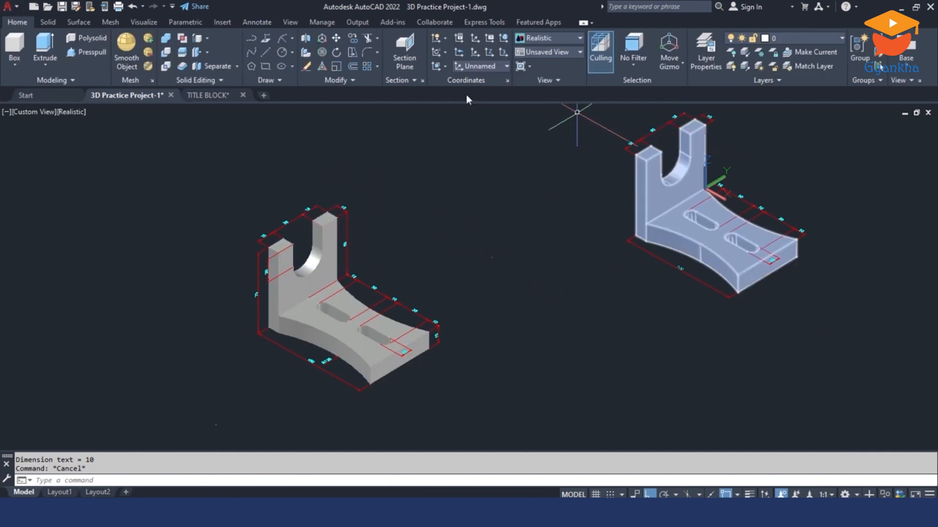
click(290, 23)
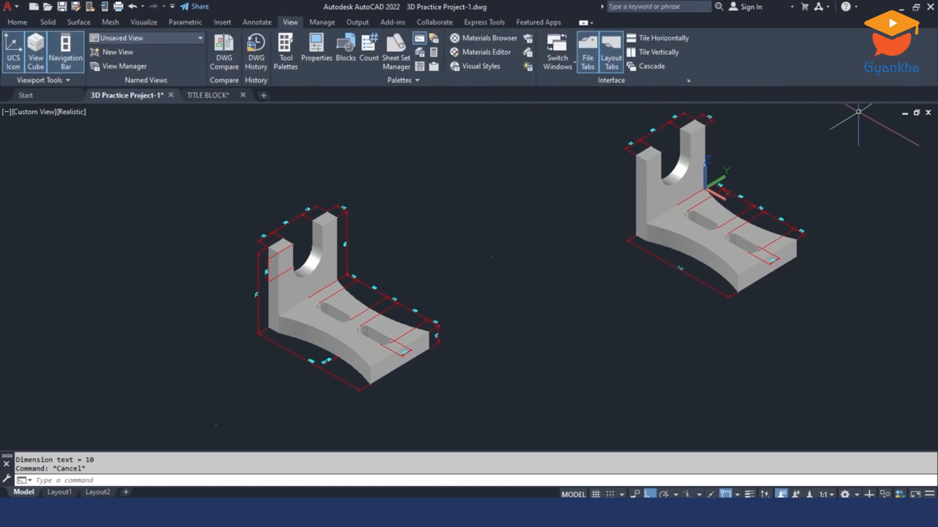
key(Escape)
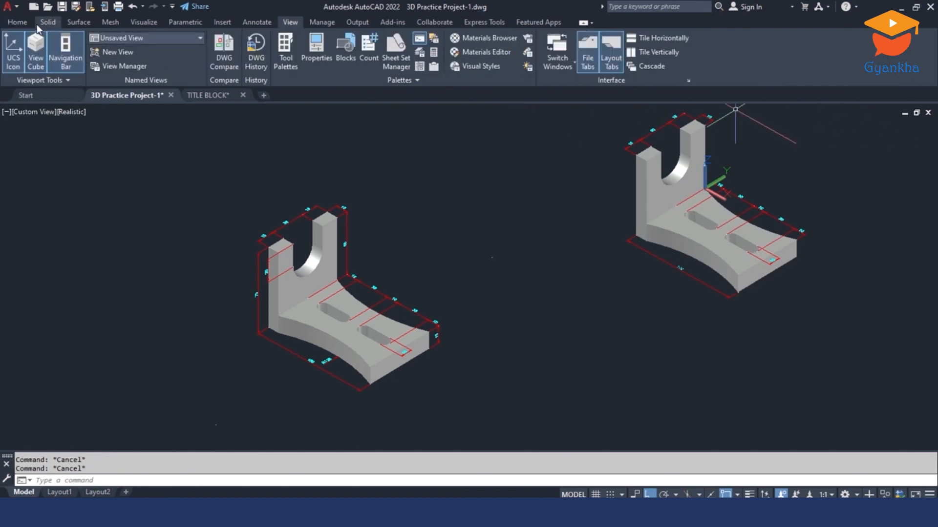
click(18, 22)
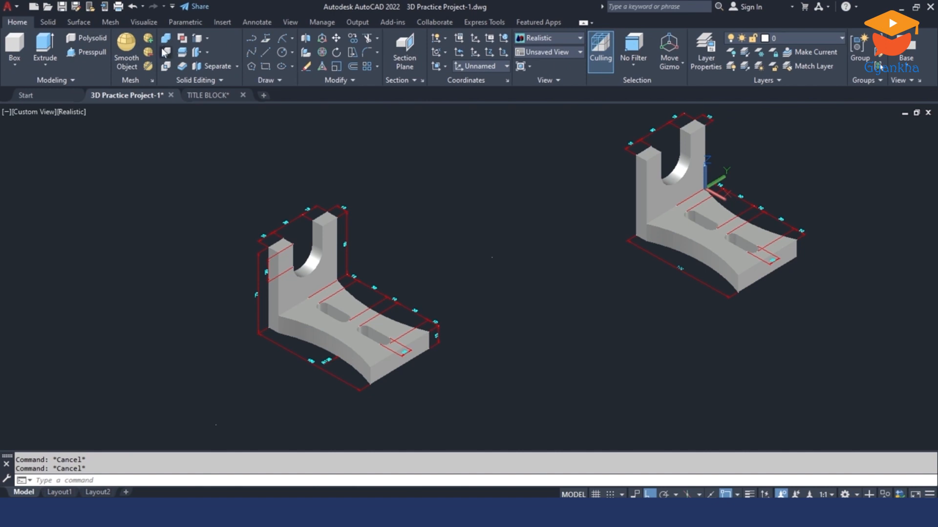
click(498, 67)
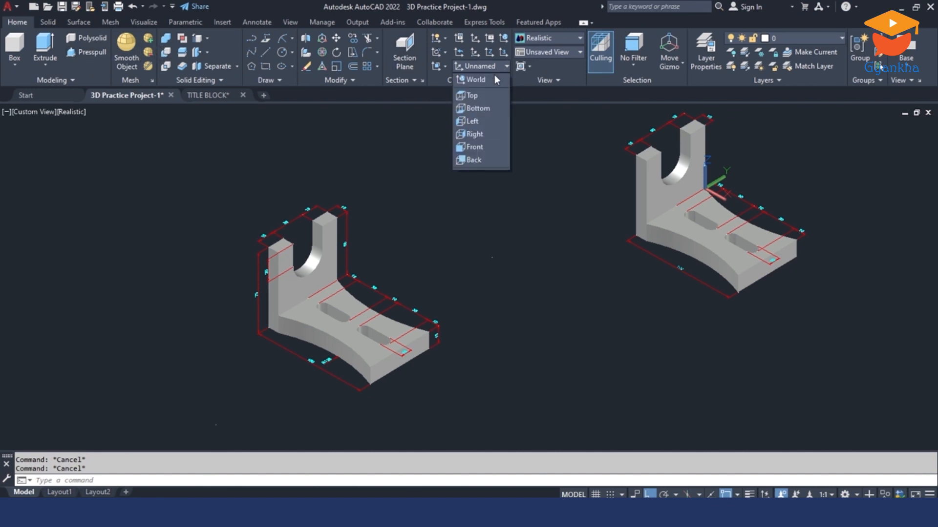
click(471, 134)
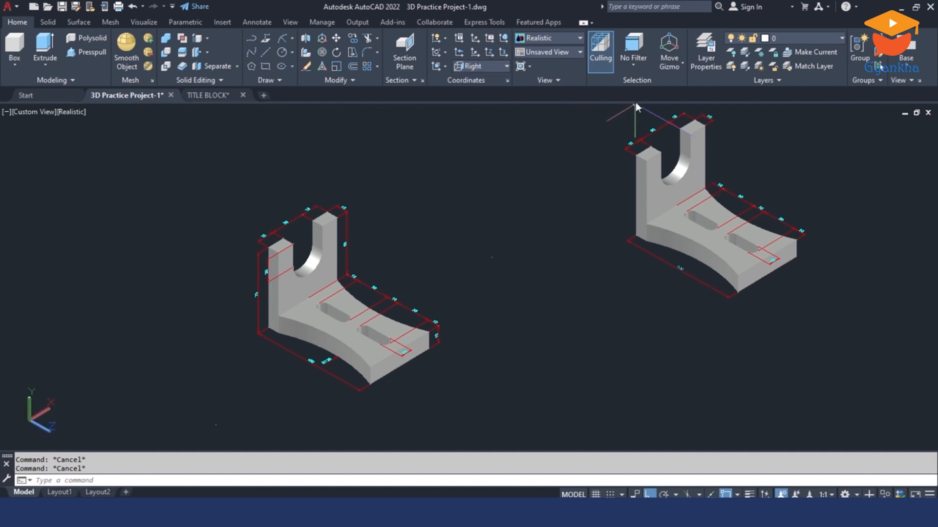
middle_drag(632, 189, 621, 189)
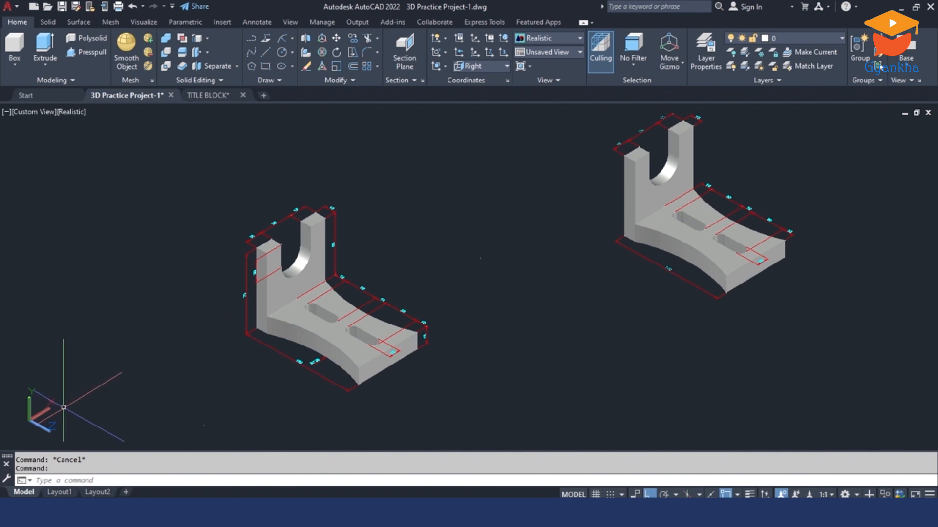
Step: Move the UCS origin to the near corner where the second bracket's upright meets the base top
click(474, 55)
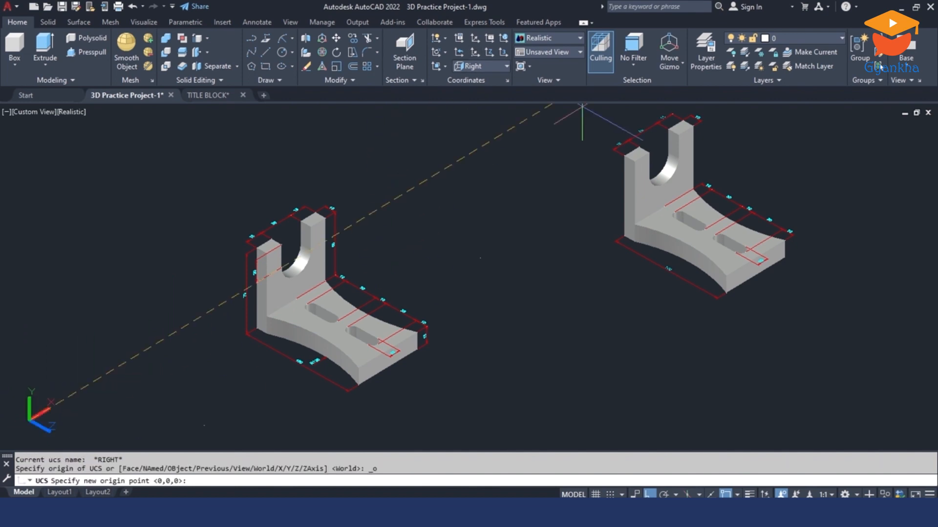
scroll(635, 215, up, 5)
click(629, 231)
middle_drag(623, 244, 416, 338)
scroll(430, 324, down, 2)
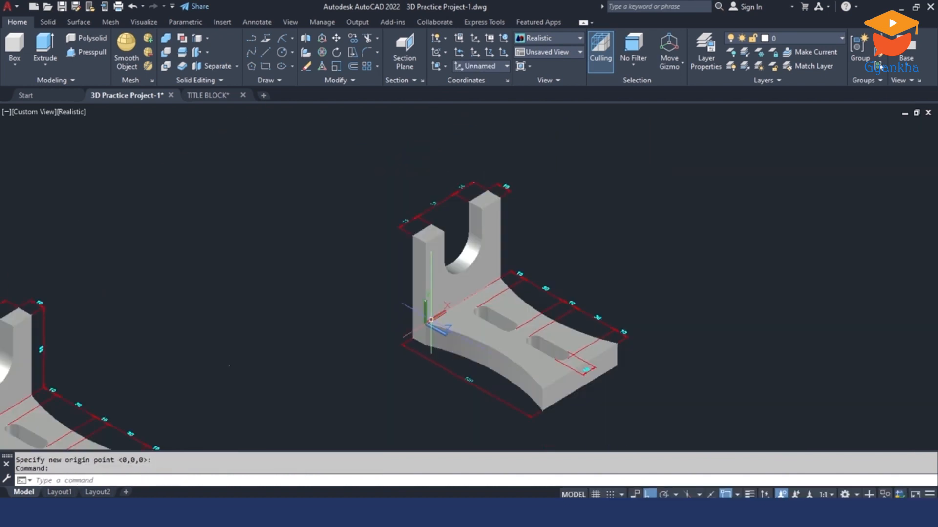
scroll(420, 269, down, 2)
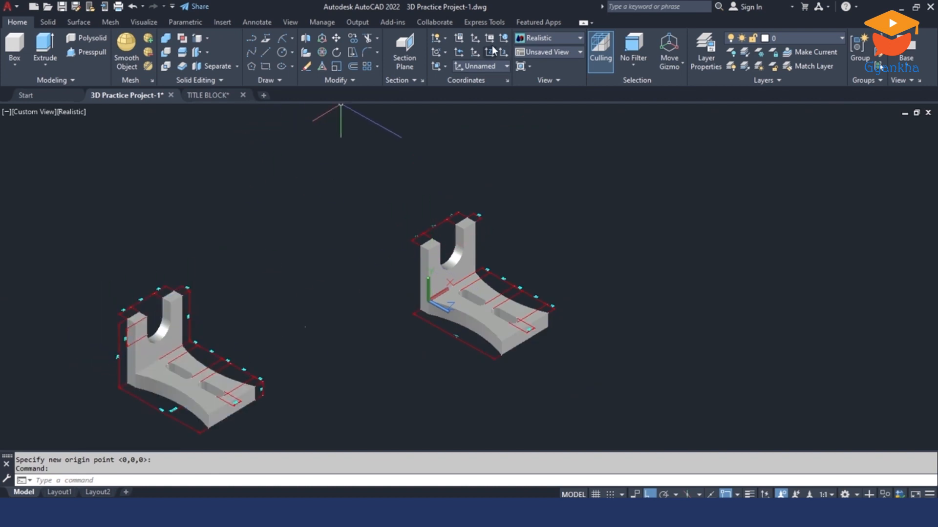
Step: Add an aligned height dimension along the upright's far edge from its top to the base top, ending at the start of the base dimension chain
click(252, 23)
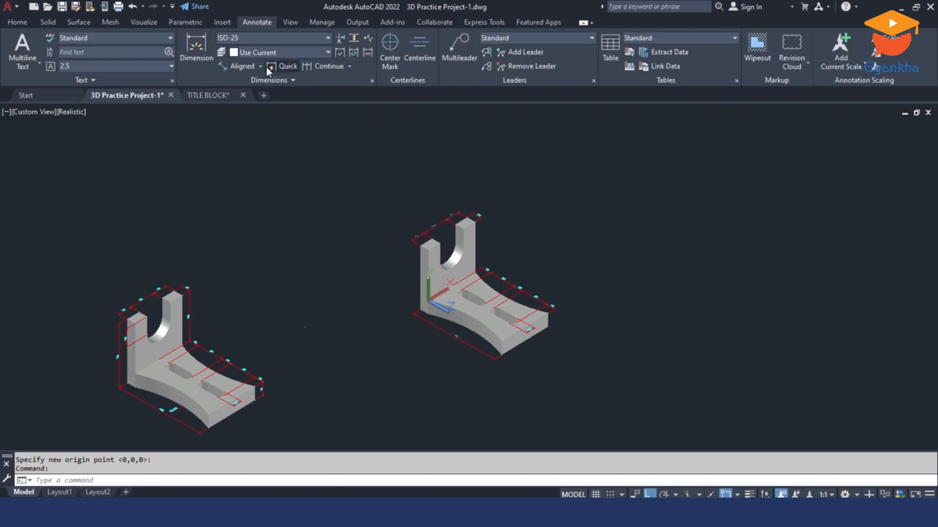
click(245, 66)
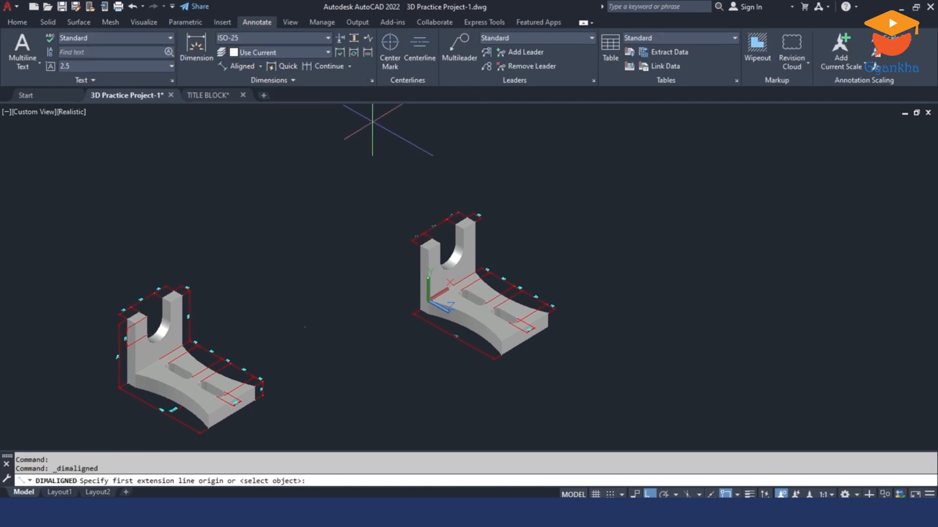
scroll(522, 246, up, 3)
scroll(522, 247, up, 2)
click(422, 272)
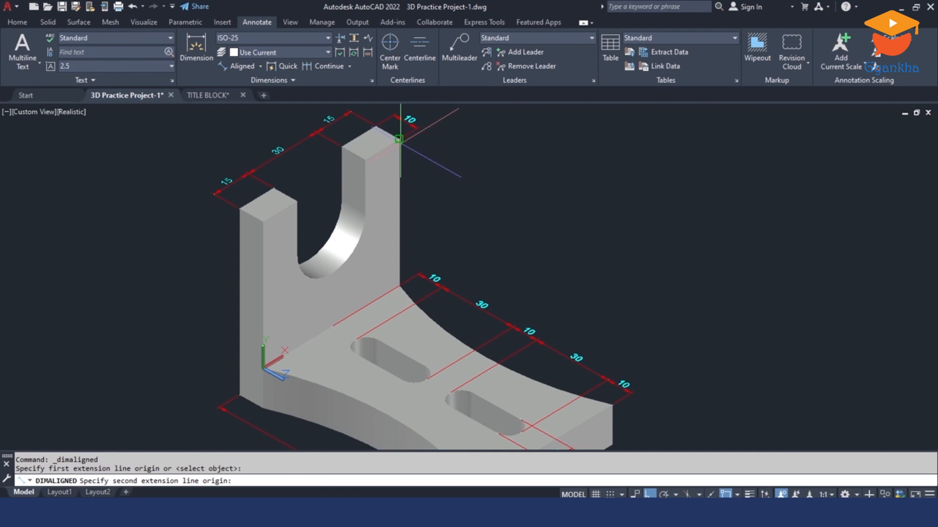
scroll(417, 273, up, 3)
click(390, 292)
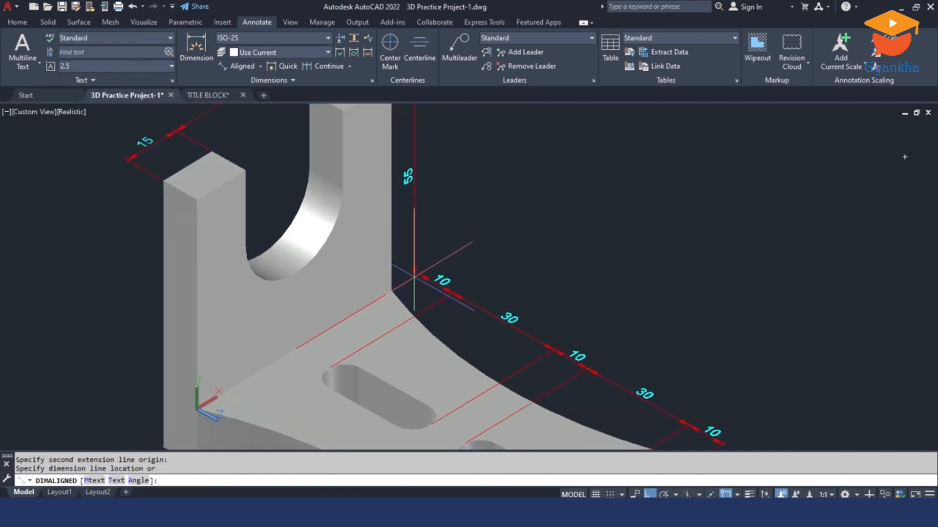
scroll(419, 274, up, 3)
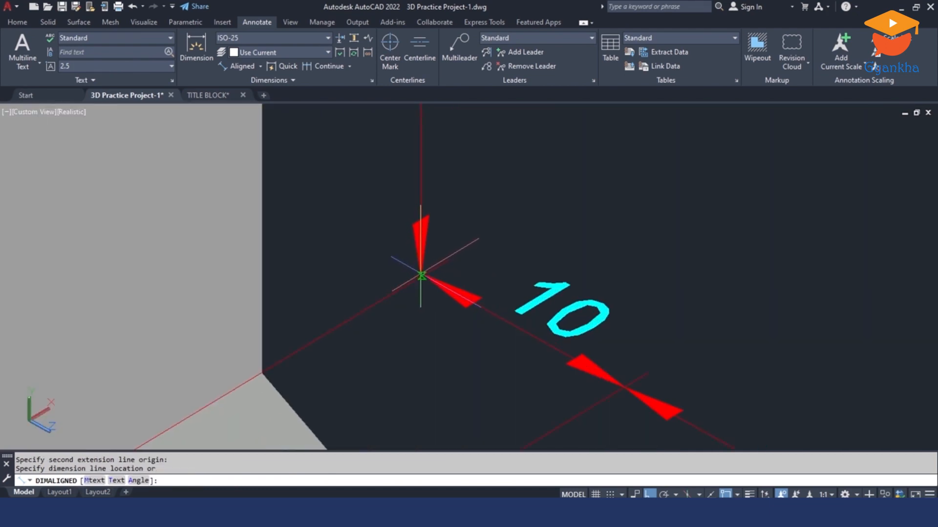
click(423, 276)
scroll(445, 314, down, 5)
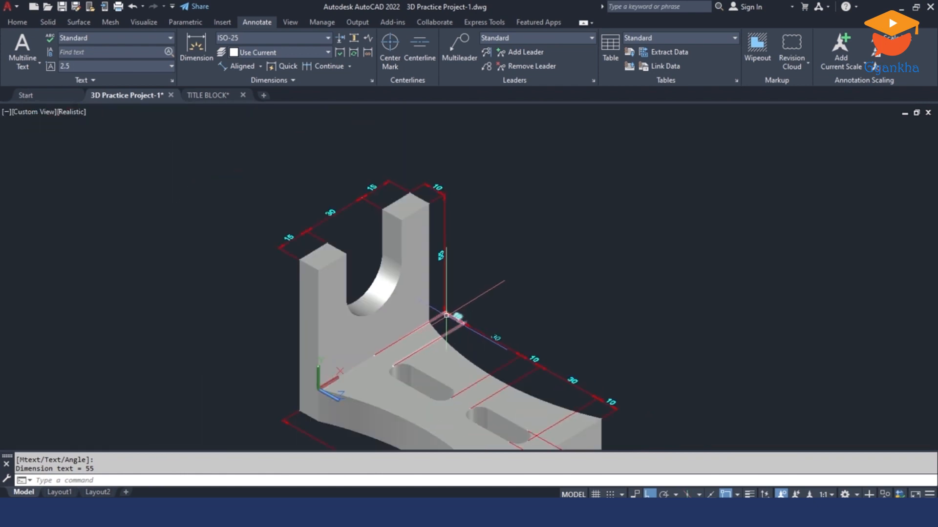
Step: Add an aligned dimension for the straight depth of the U-shaped opening, placed across the near arm as on the reference bracket
middle_drag(336, 335, 434, 256)
scroll(434, 256, down, 3)
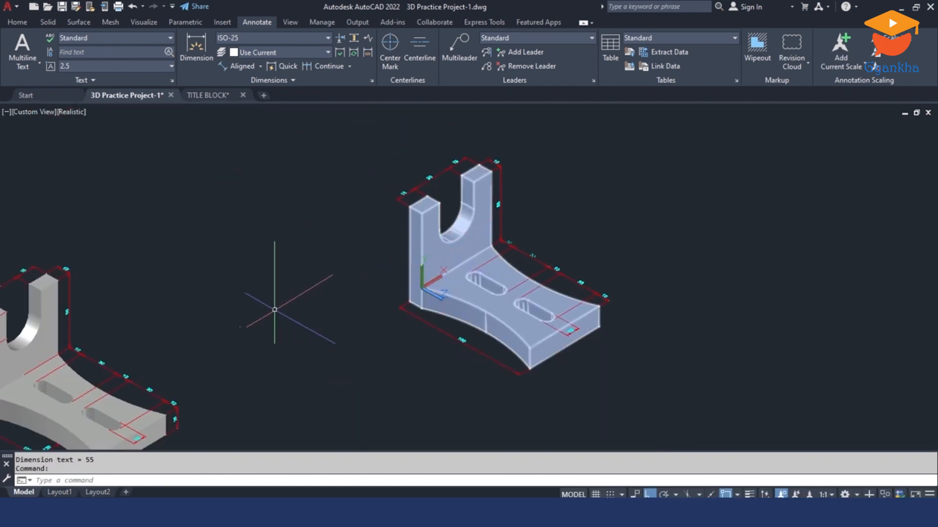
middle_drag(129, 340, 381, 272)
scroll(230, 290, up, 2)
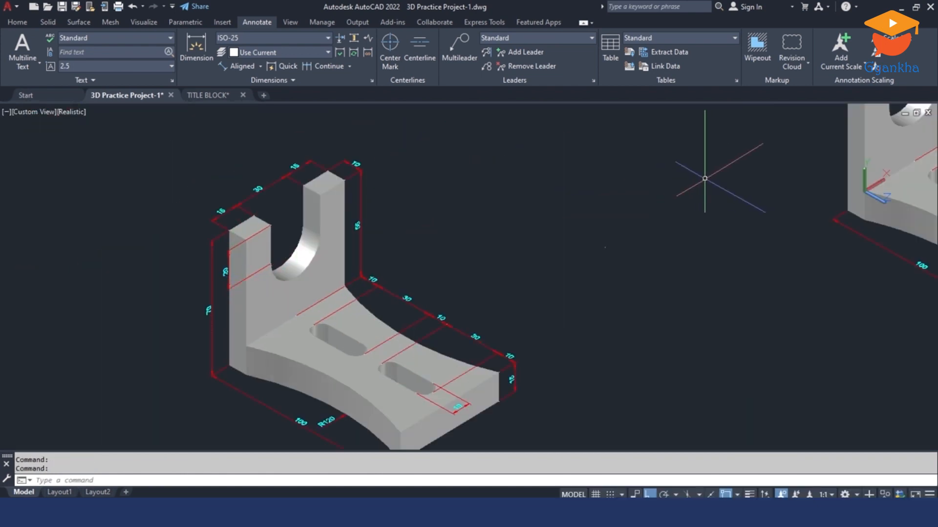
middle_drag(705, 180, 452, 313)
scroll(704, 196, up, 4)
key(Return)
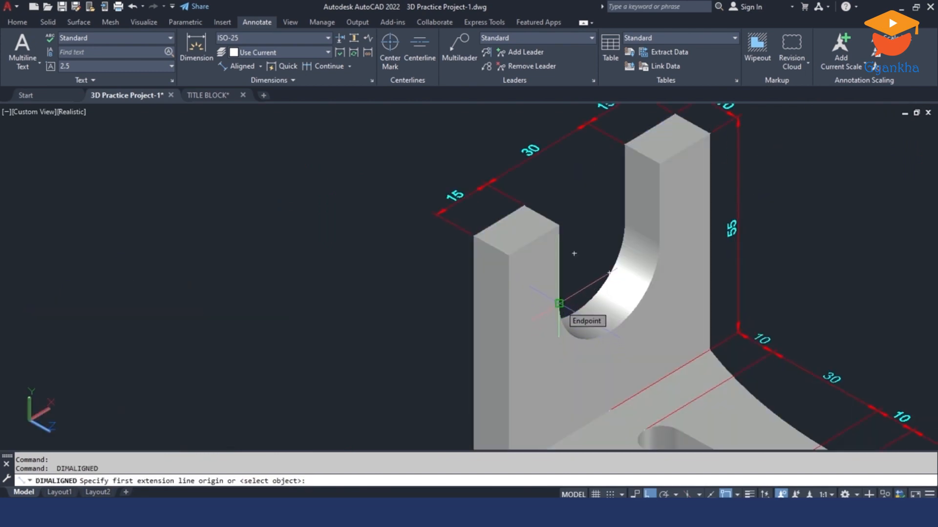
click(559, 304)
click(559, 226)
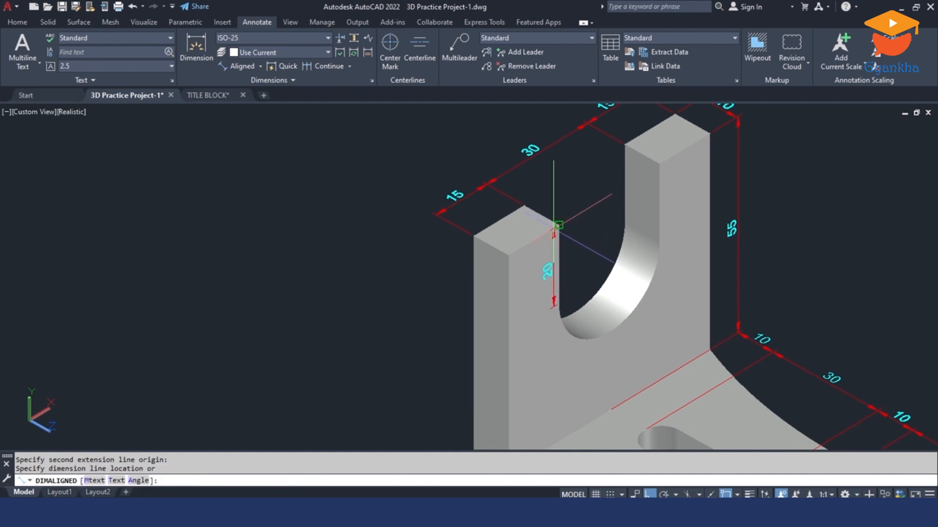
scroll(473, 270, up, 2)
click(481, 268)
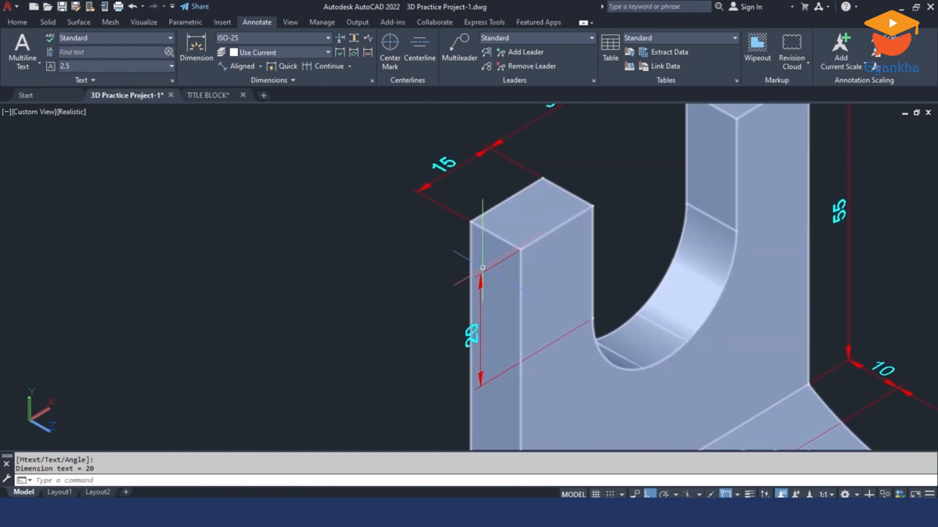
key(Return)
click(474, 222)
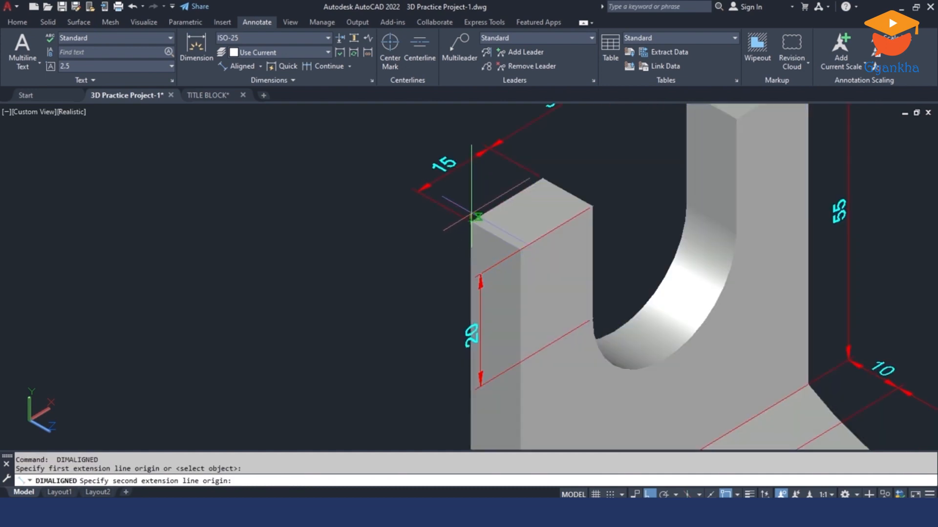
scroll(471, 217, down, 3)
click(472, 372)
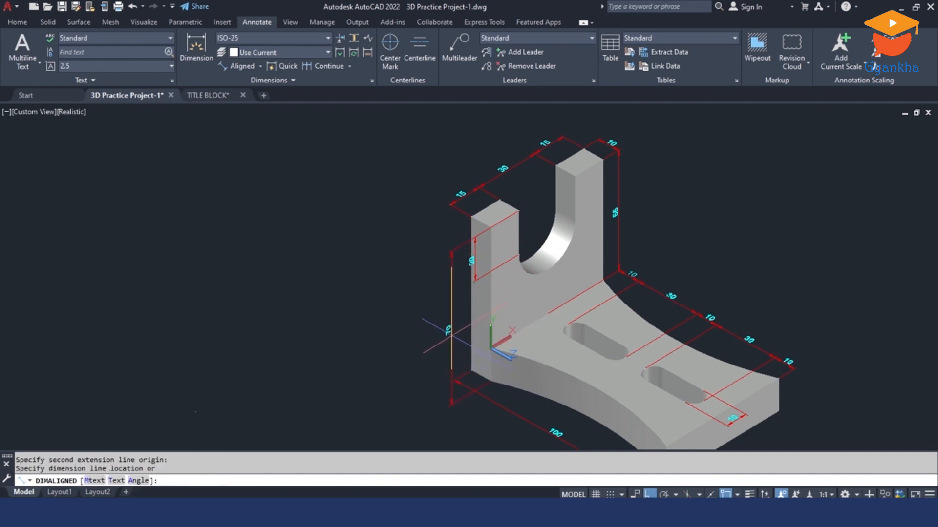
key(Escape)
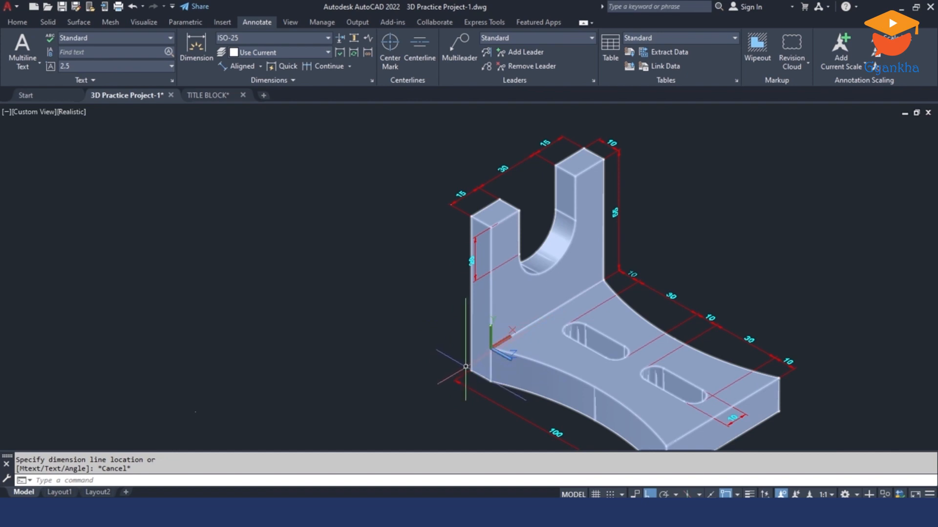
Step: Move the UCS origin to the bottom back corner of the upright on its near side
click(22, 23)
click(474, 52)
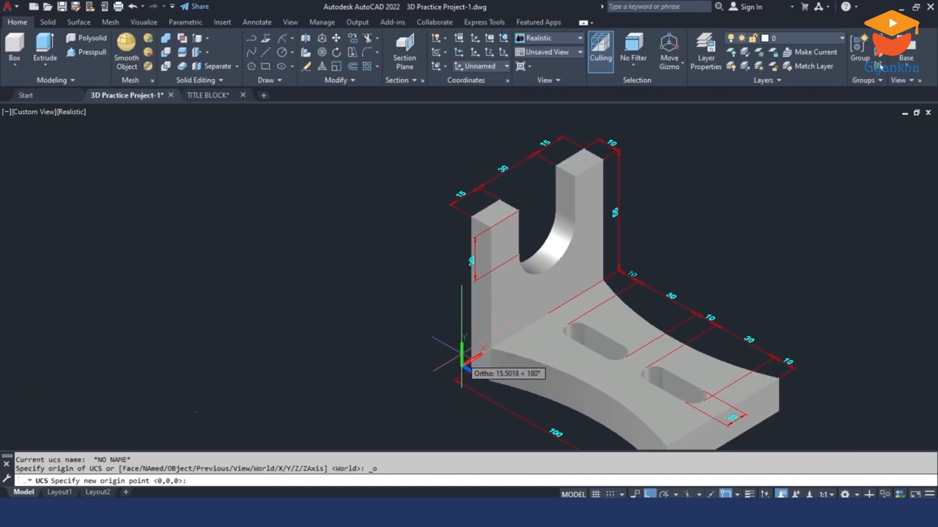
click(472, 369)
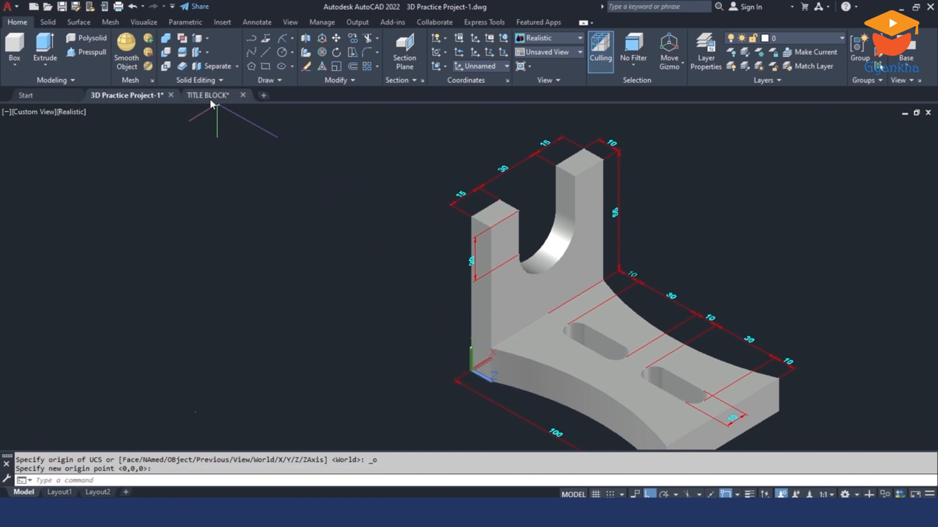
Step: Add an aligned overall height dimension along the upright's back edge on its near side, lining it up with the start of the base length dimension
click(264, 22)
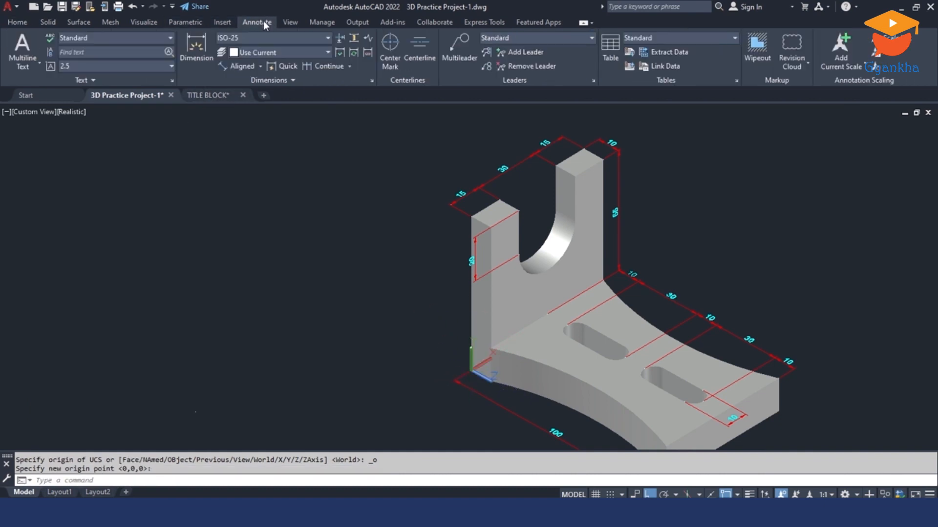
click(239, 68)
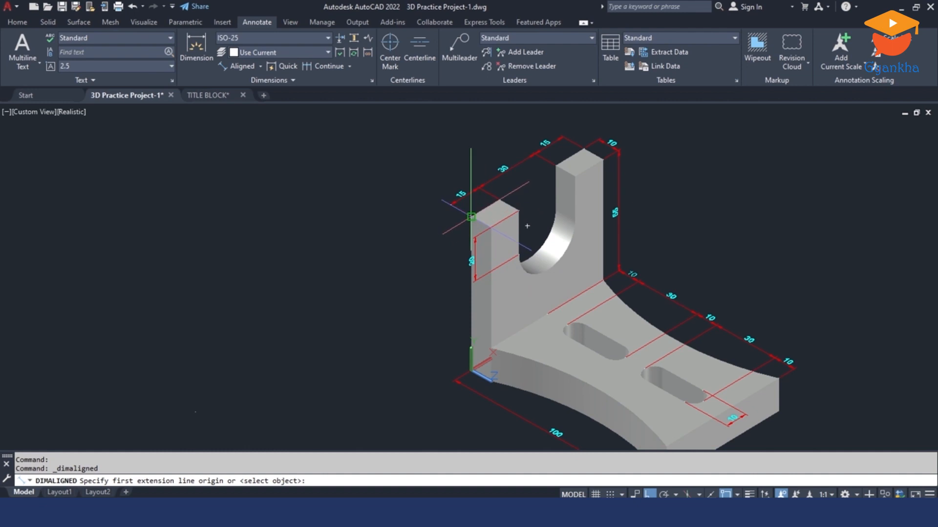
click(472, 217)
click(469, 371)
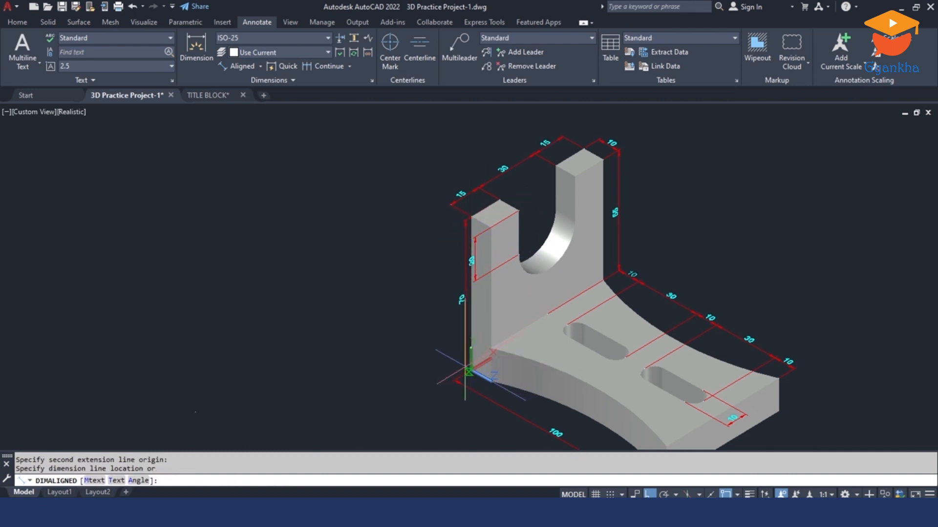
scroll(467, 371, up, 5)
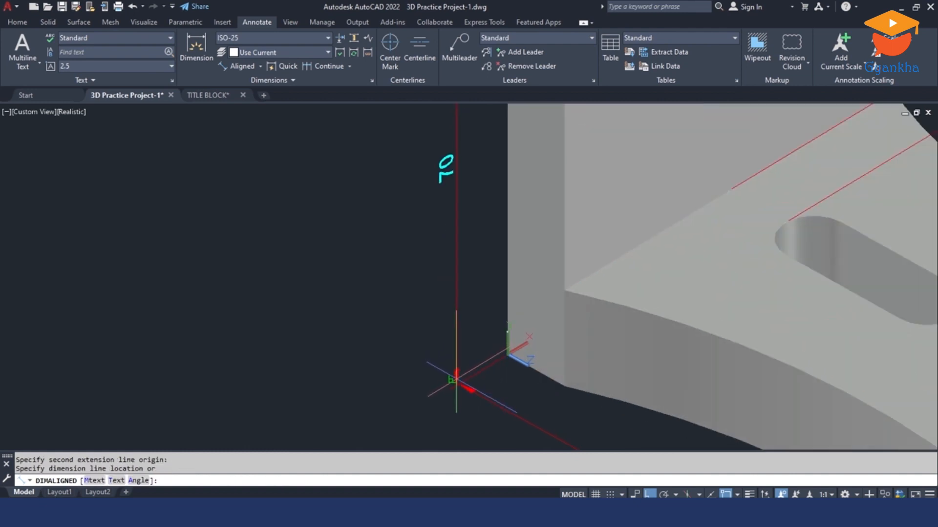
scroll(456, 380, up, 2)
click(458, 386)
scroll(458, 386, down, 8)
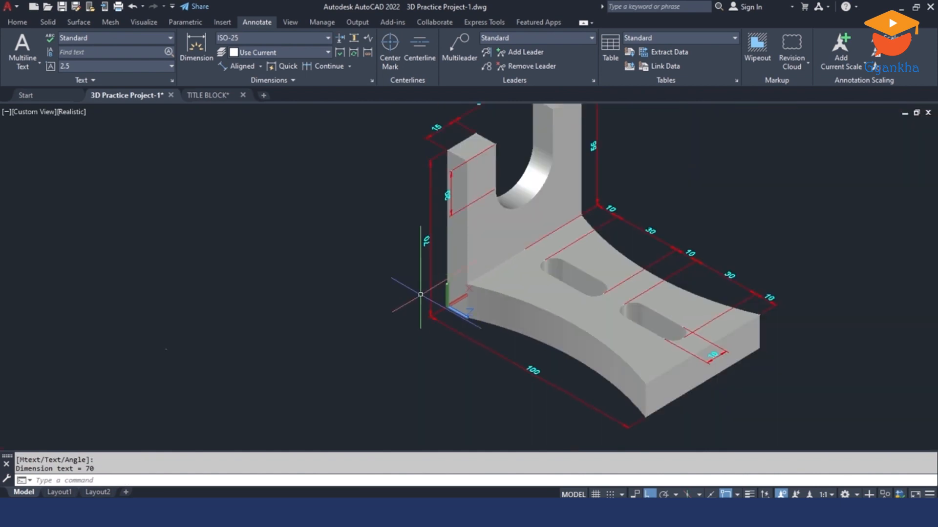
key(Escape)
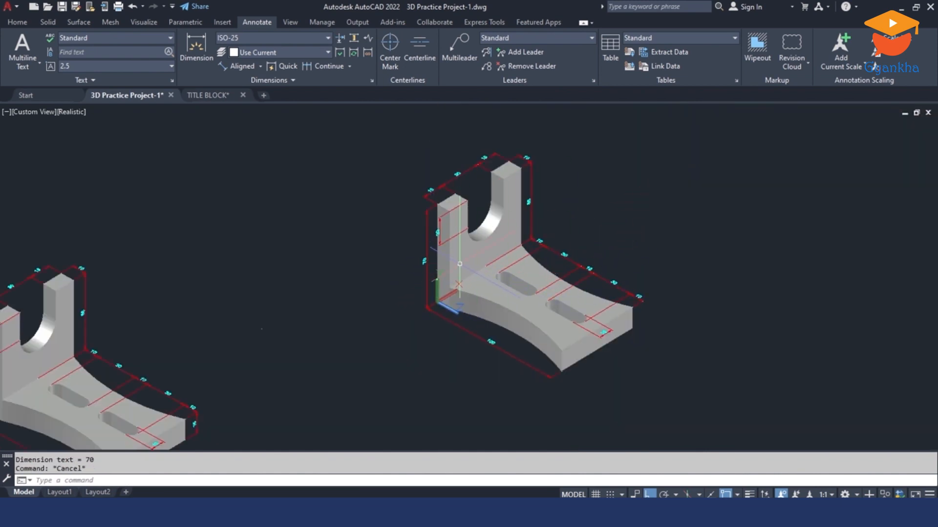
middle_drag(484, 295, 566, 253)
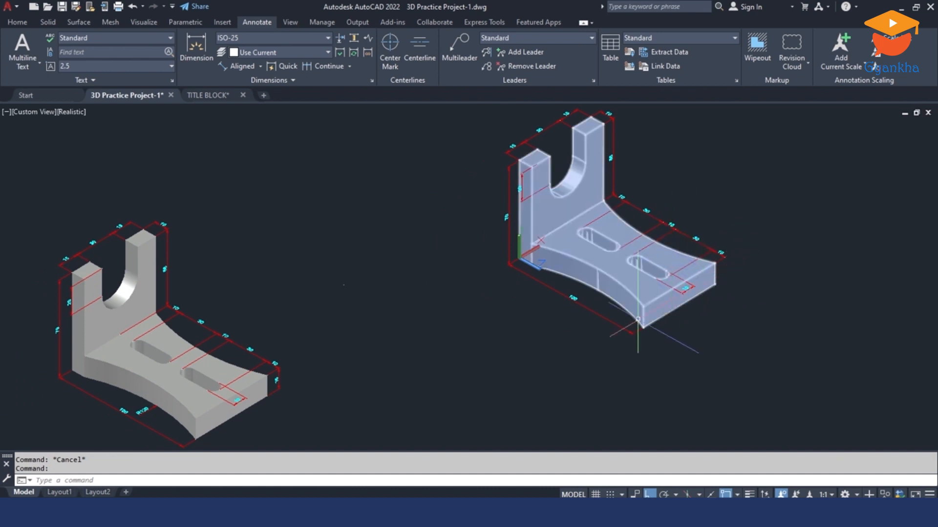
middle_drag(624, 297, 563, 297)
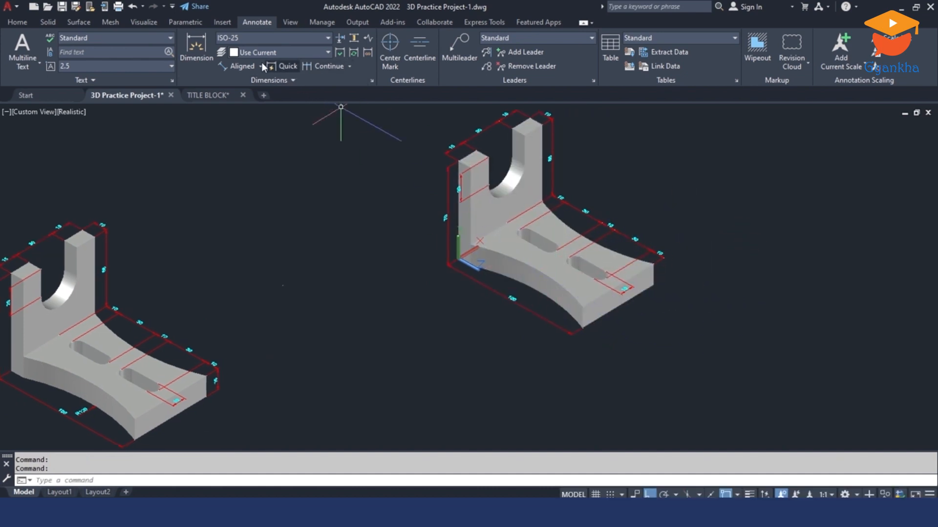
click(239, 66)
scroll(660, 259, up, 4)
key(Return)
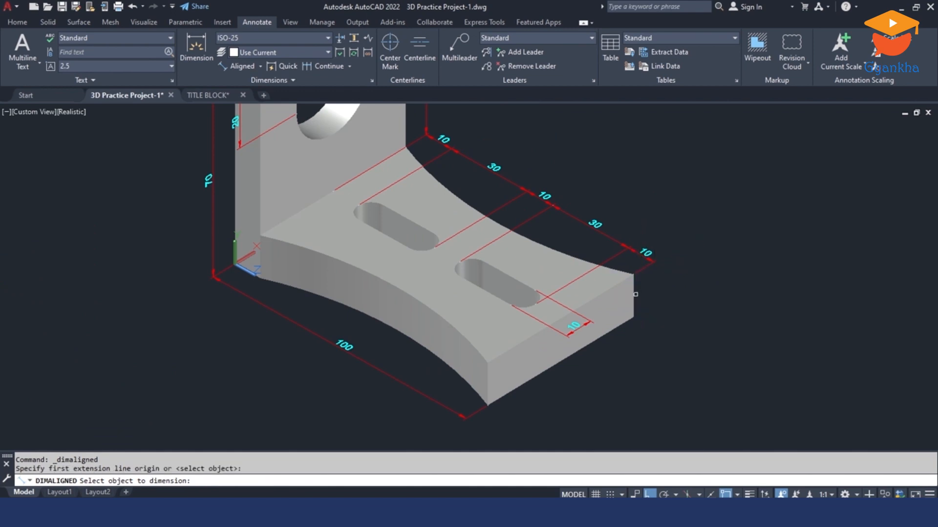
click(634, 296)
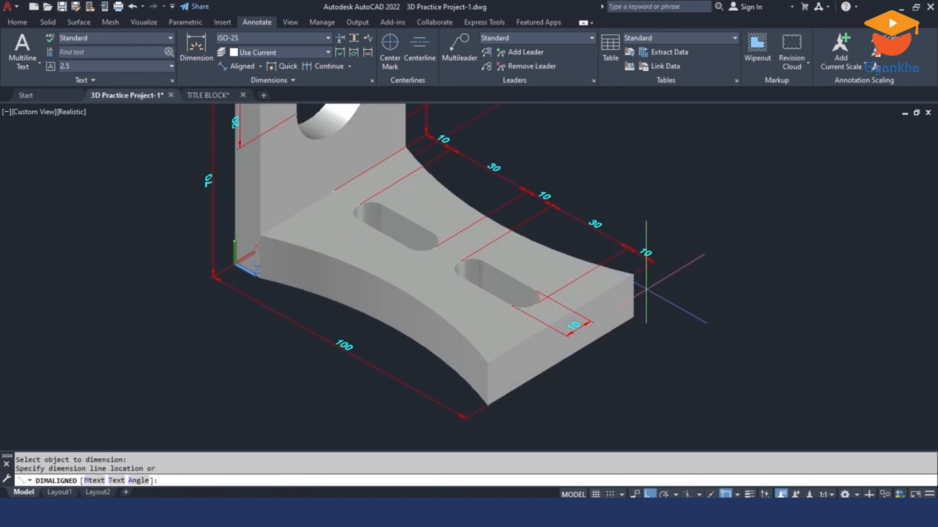
key(Escape)
key(Escape)
scroll(645, 289, down, 3)
click(629, 293)
Step: Move the UCS origin to the bottom near corner of the second bracket's free base end
click(11, 23)
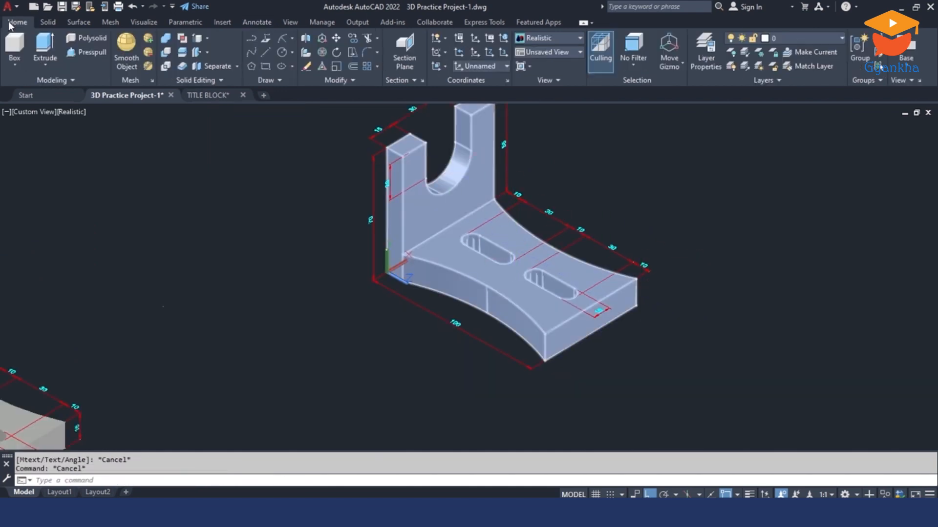
click(474, 51)
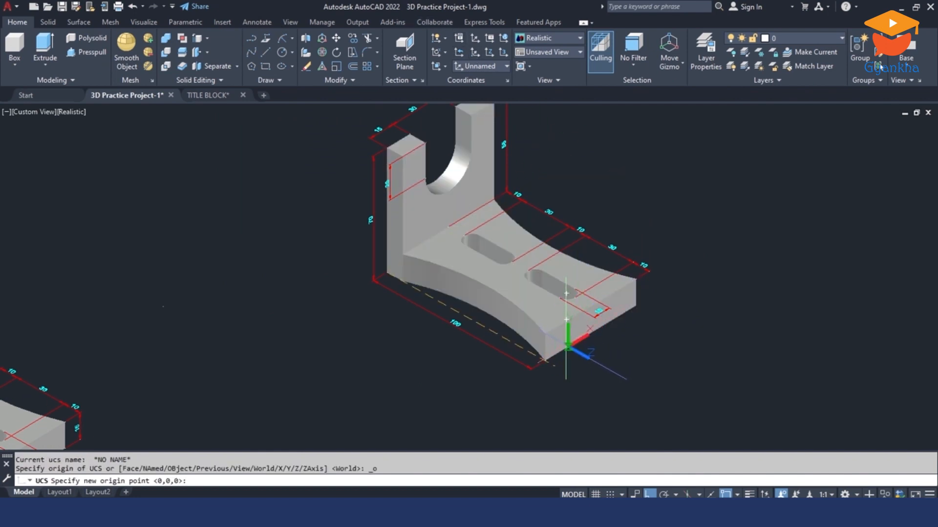
click(546, 361)
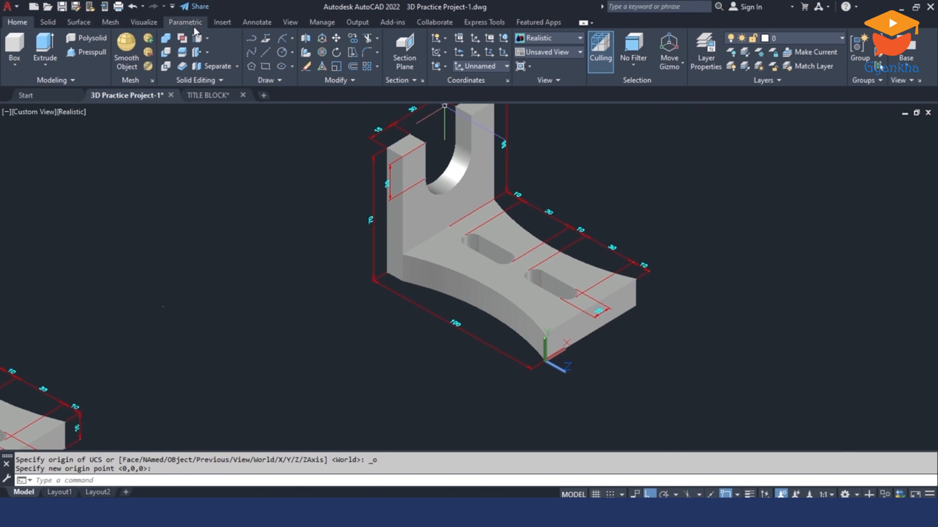
Step: Add an aligned thickness dimension for the far vertical edge of the base's free end, starting at the end of the base dimension chain
click(254, 22)
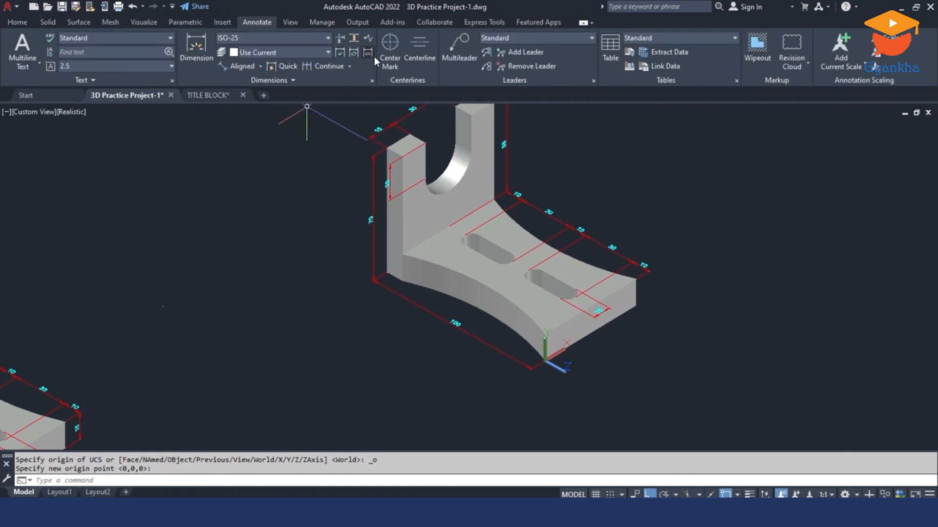
click(237, 66)
scroll(655, 283, up, 3)
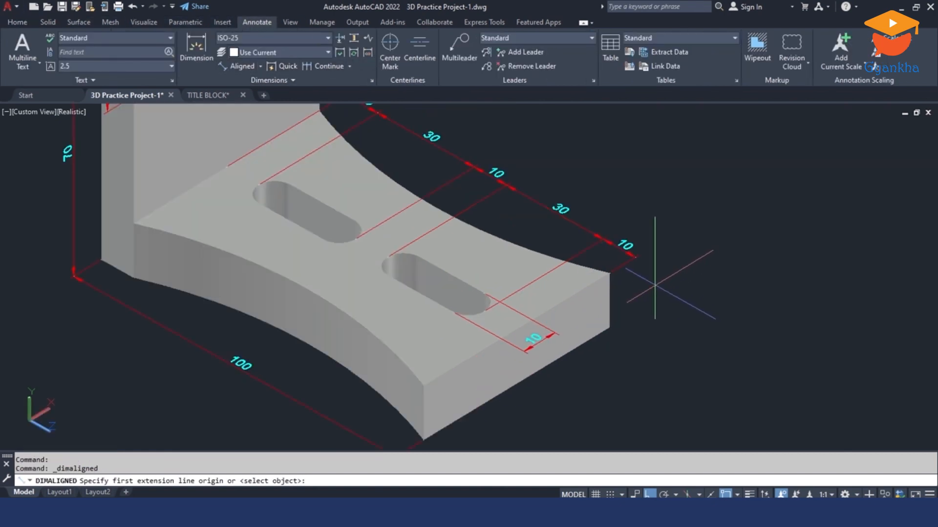
key(Return)
click(611, 298)
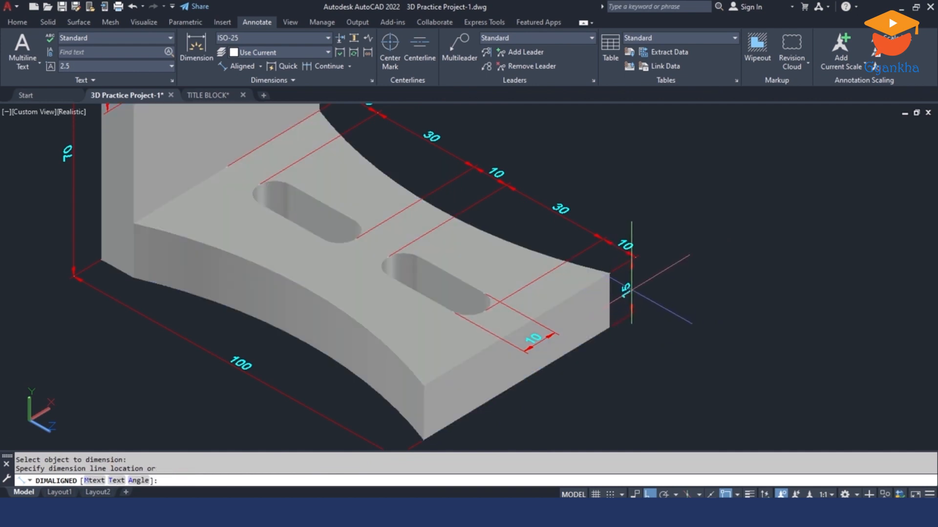
click(634, 259)
scroll(691, 261, down, 4)
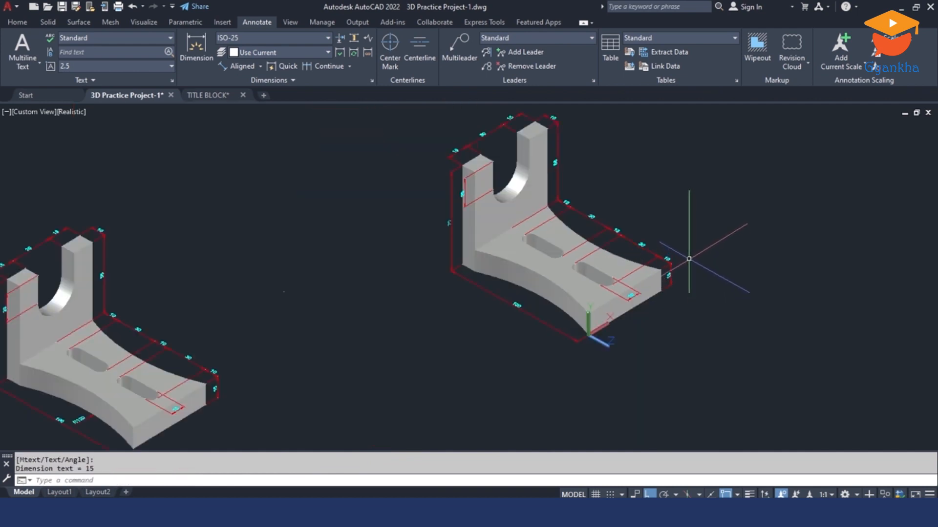
middle_drag(688, 259, 681, 288)
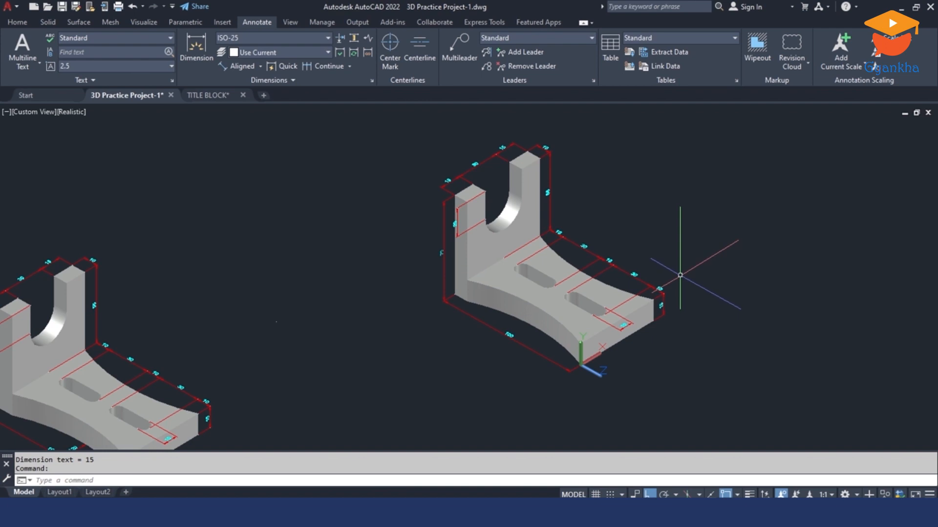
scroll(680, 275, down, 2)
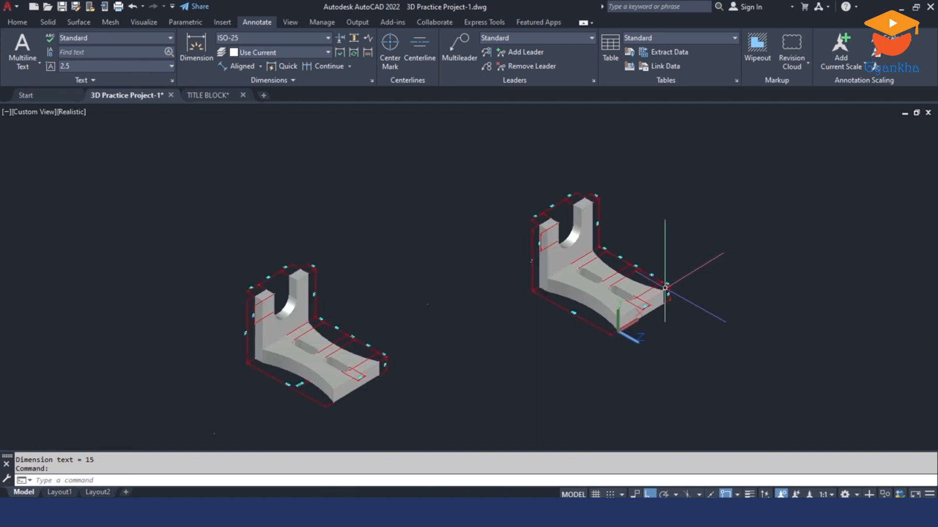
scroll(566, 317, up, 2)
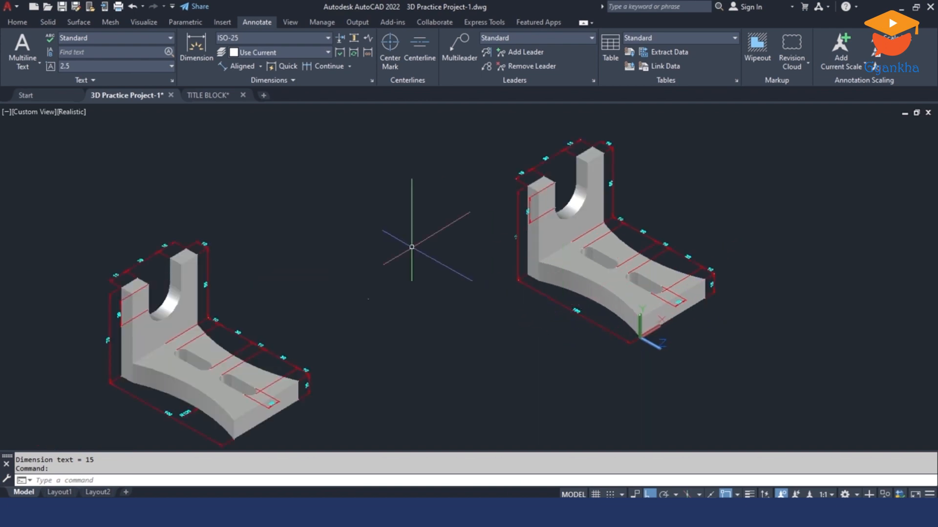
click(261, 66)
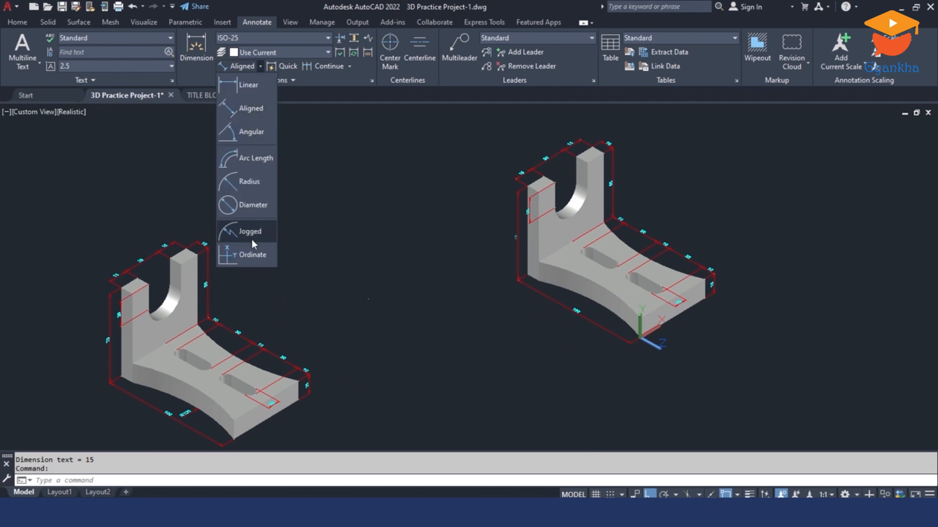
key(Escape)
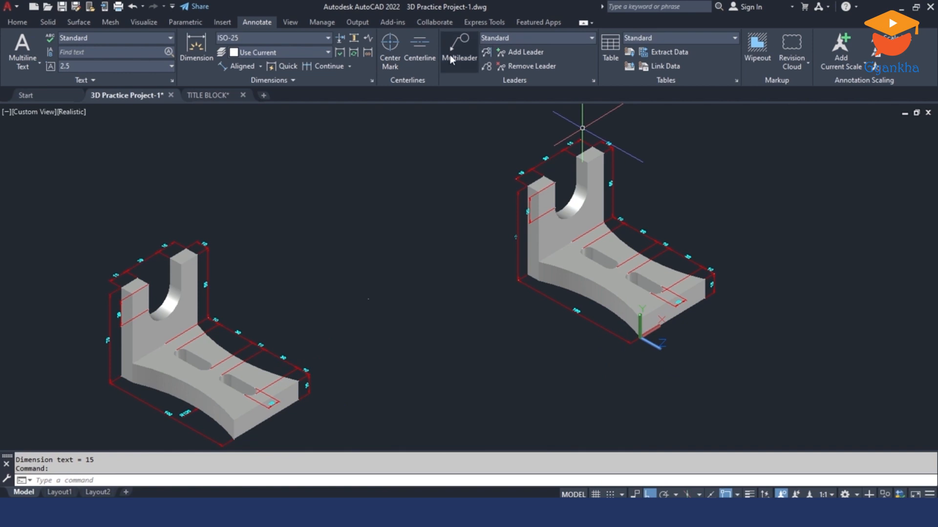
Step: Set the UCS to the Top orientation and place its origin at the bottom back corner of the second bracket's upright on its near side
click(16, 23)
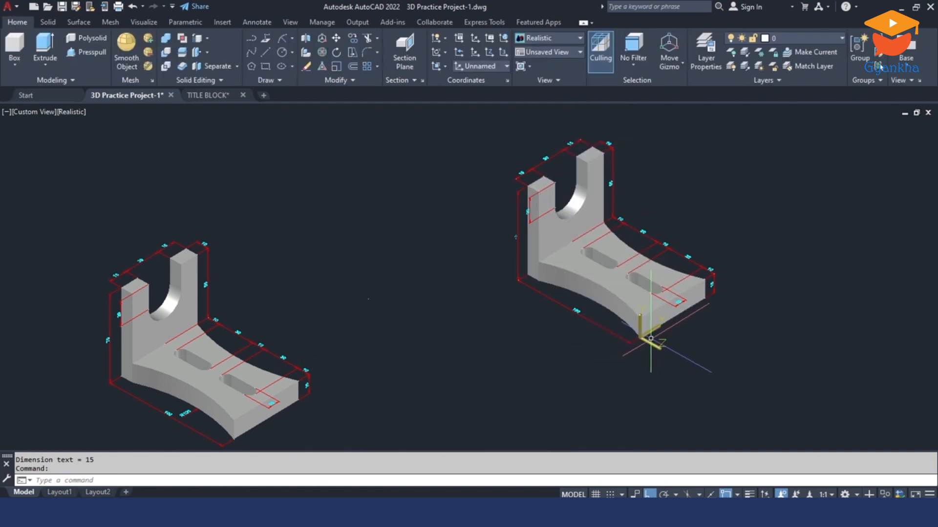
click(476, 67)
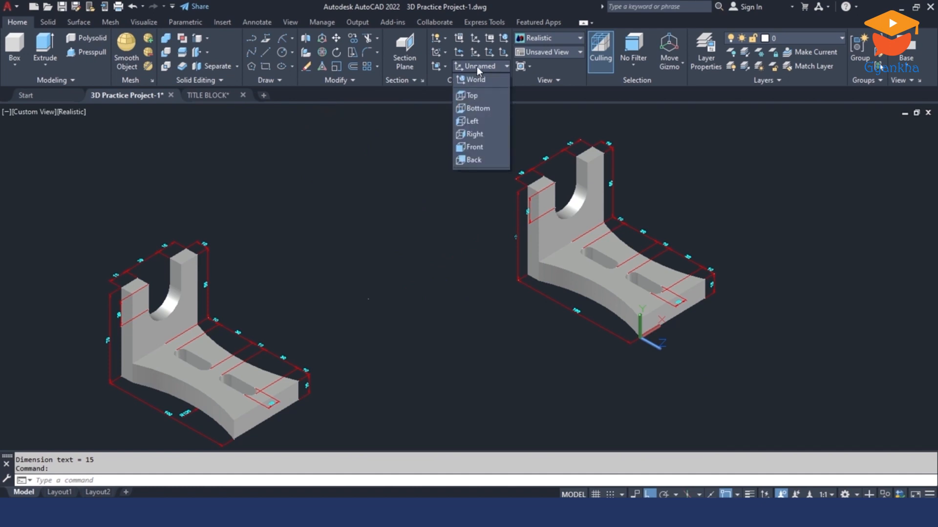
click(476, 94)
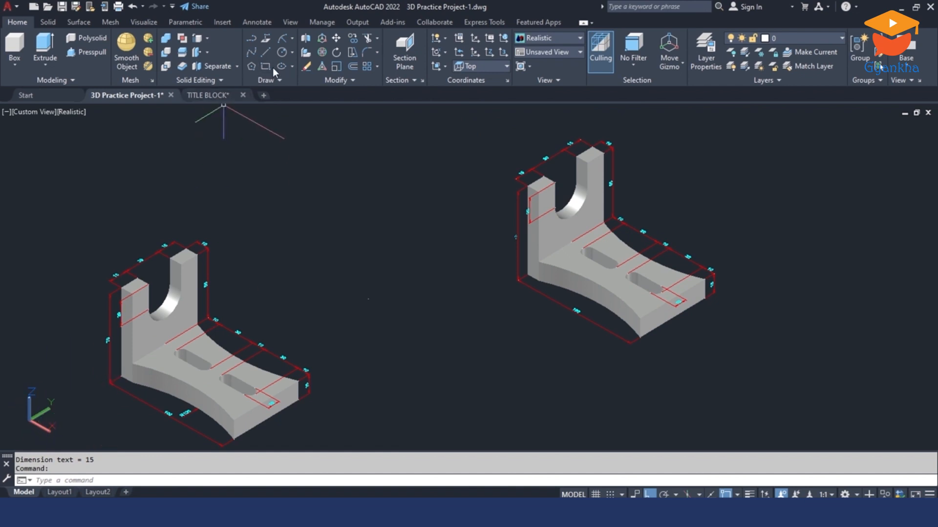
click(473, 53)
scroll(510, 288, up, 4)
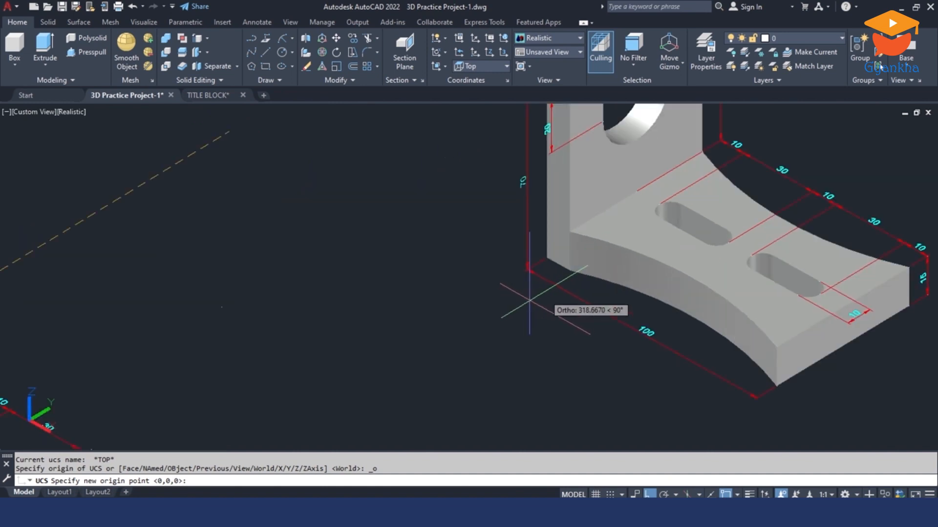
click(548, 260)
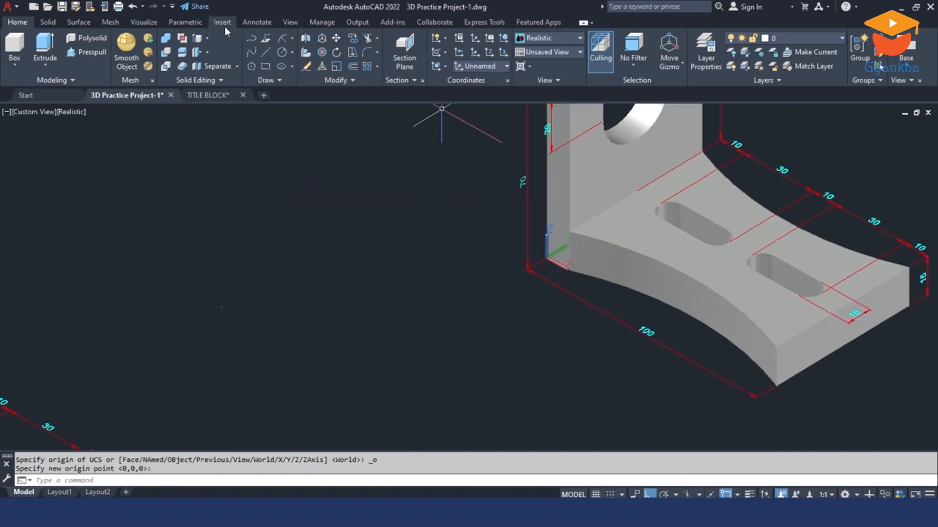
Step: Add a radius dimension to the bottom edge of the base's near concave side, next to the base length dimension
click(256, 22)
click(259, 67)
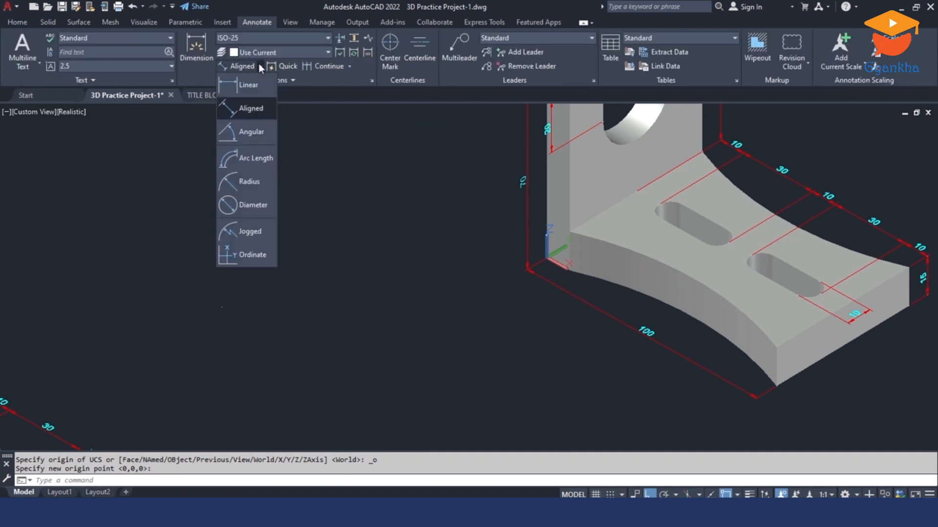
click(249, 181)
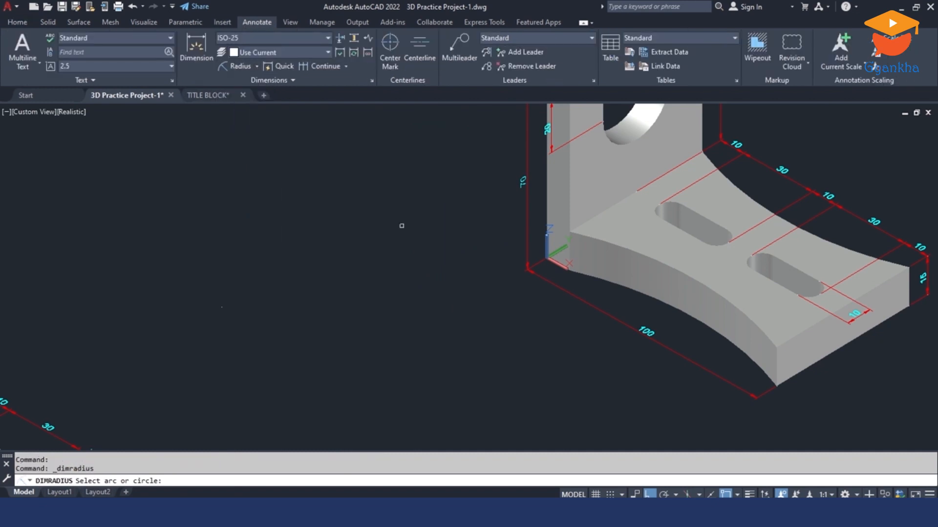
click(681, 311)
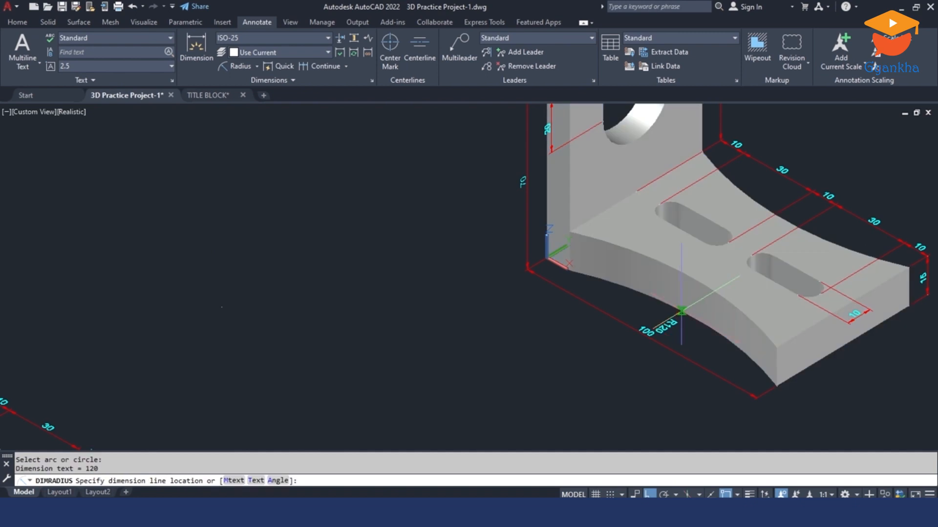
scroll(702, 332, up, 3)
Step: Add a radius dimension to the bottom edge of the base's opposite concave side, placed just outside the curve
shift+middle_drag(710, 337, 532, 276)
key(Escape)
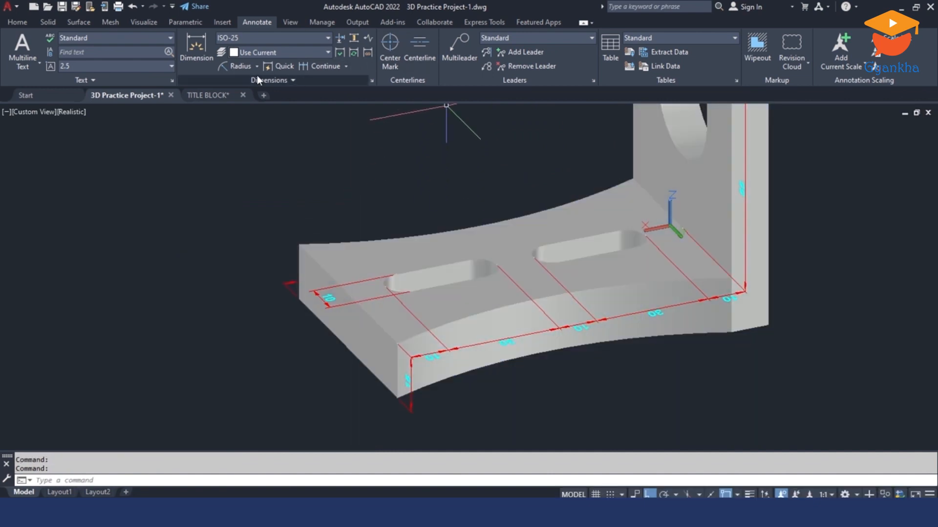
click(241, 65)
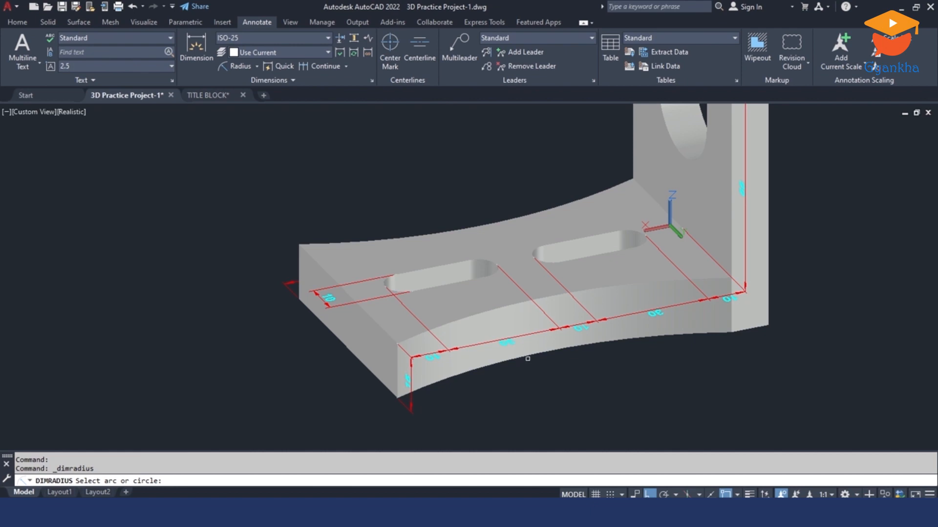
click(528, 359)
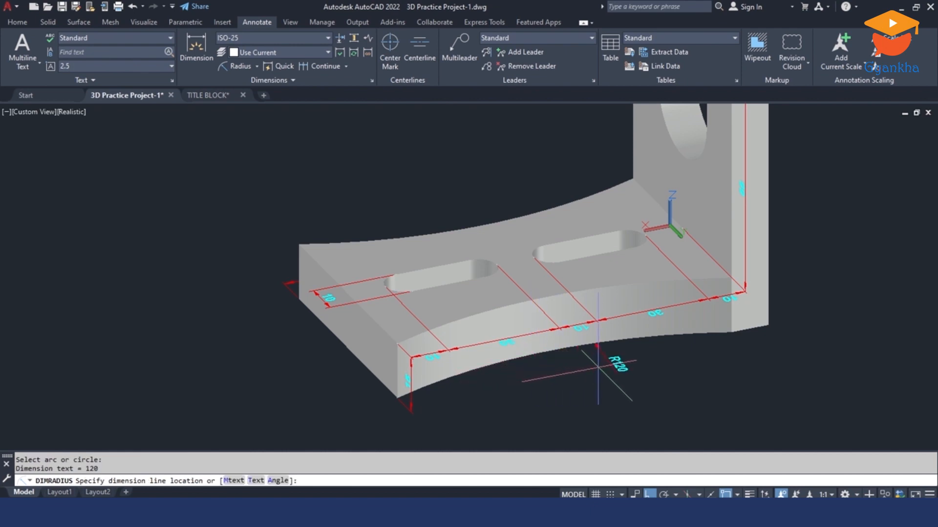
shift+middle_drag(522, 298, 588, 314)
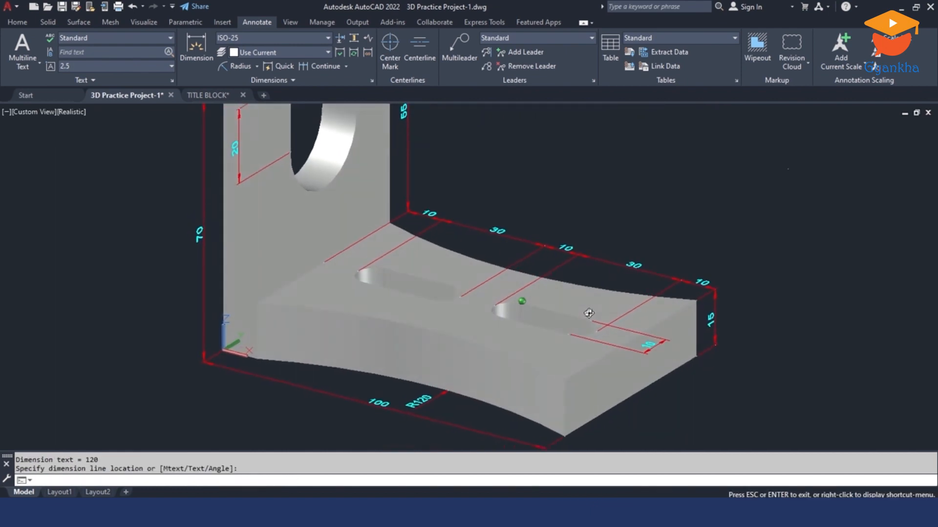
key(Escape)
key(Escape)
scroll(589, 313, down, 5)
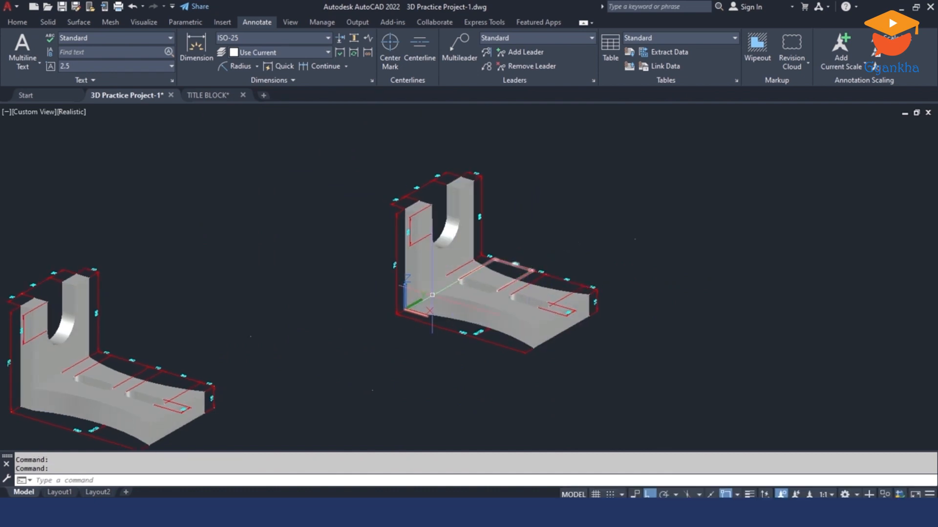